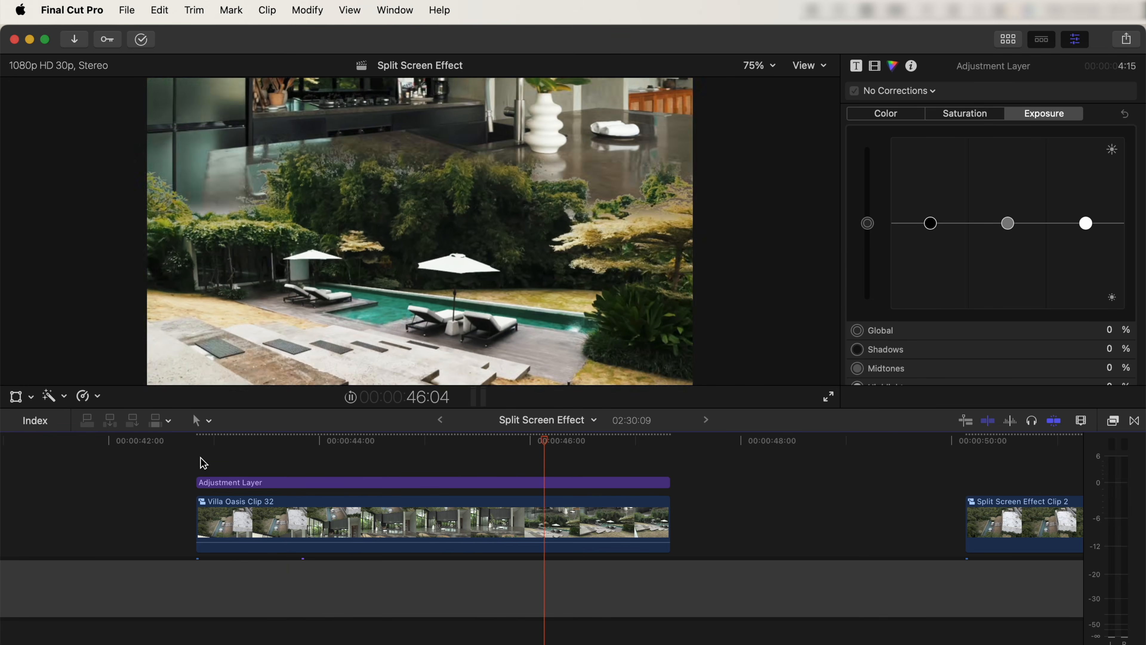
Step: Preview the aerial clip and stack the kitchen clip directly above it, aligned to the same start point
drag(331, 451, 796, 450)
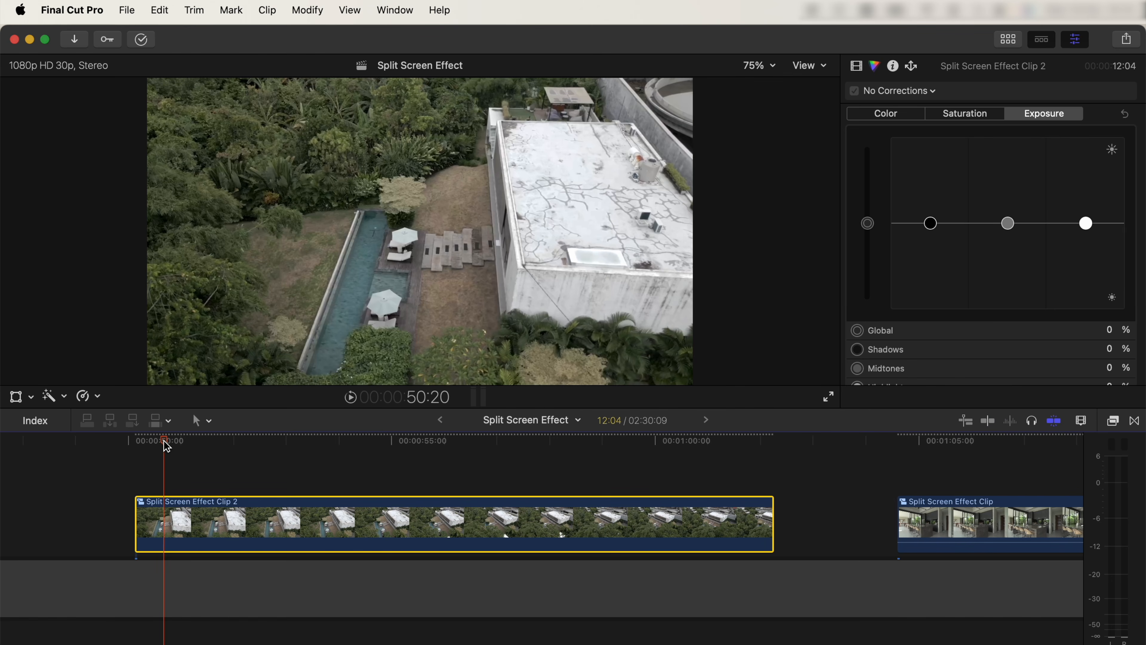
drag(166, 446, 482, 459)
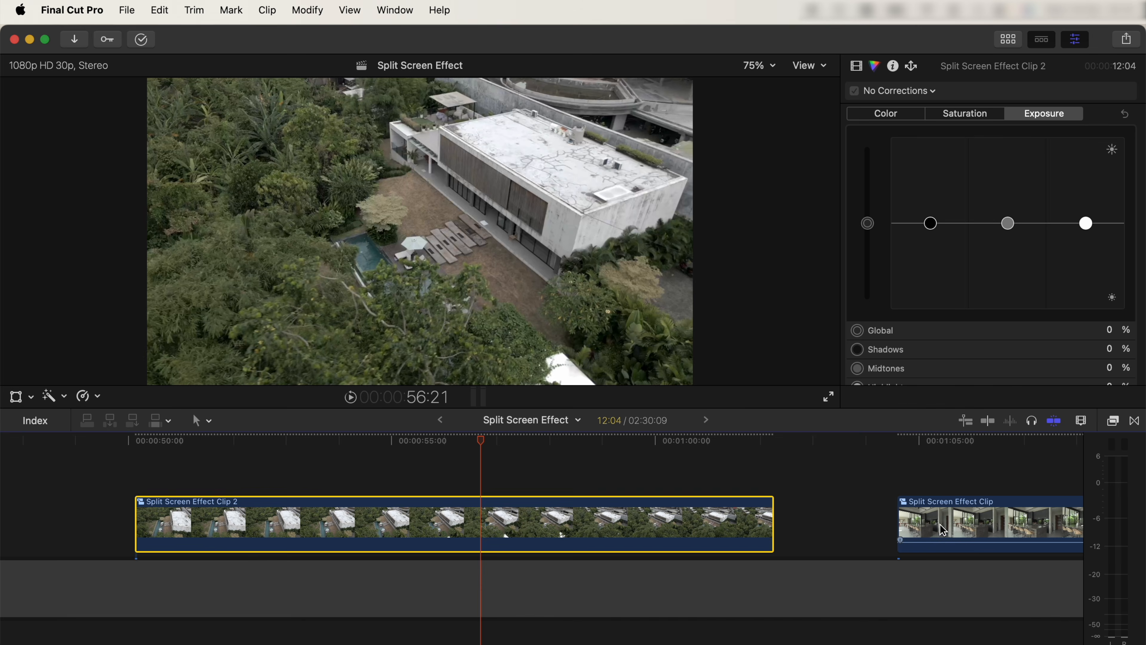
drag(944, 530, 189, 473)
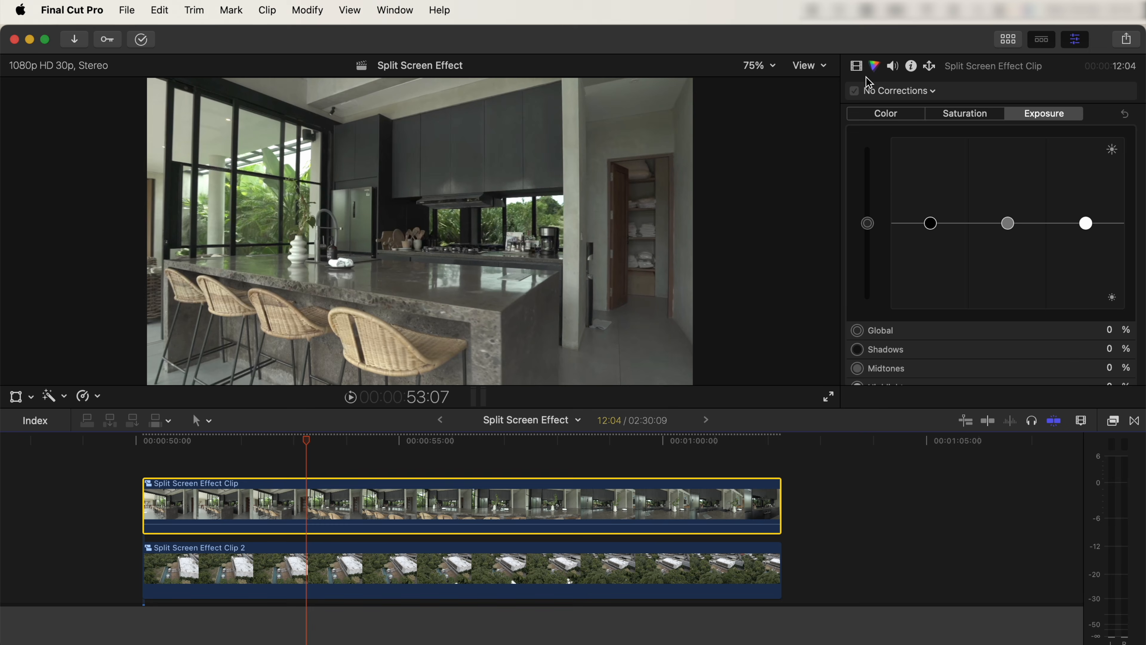
Step: Shift the kitchen clip down in the frame by setting its Anchor Y to 884.9 px
click(856, 65)
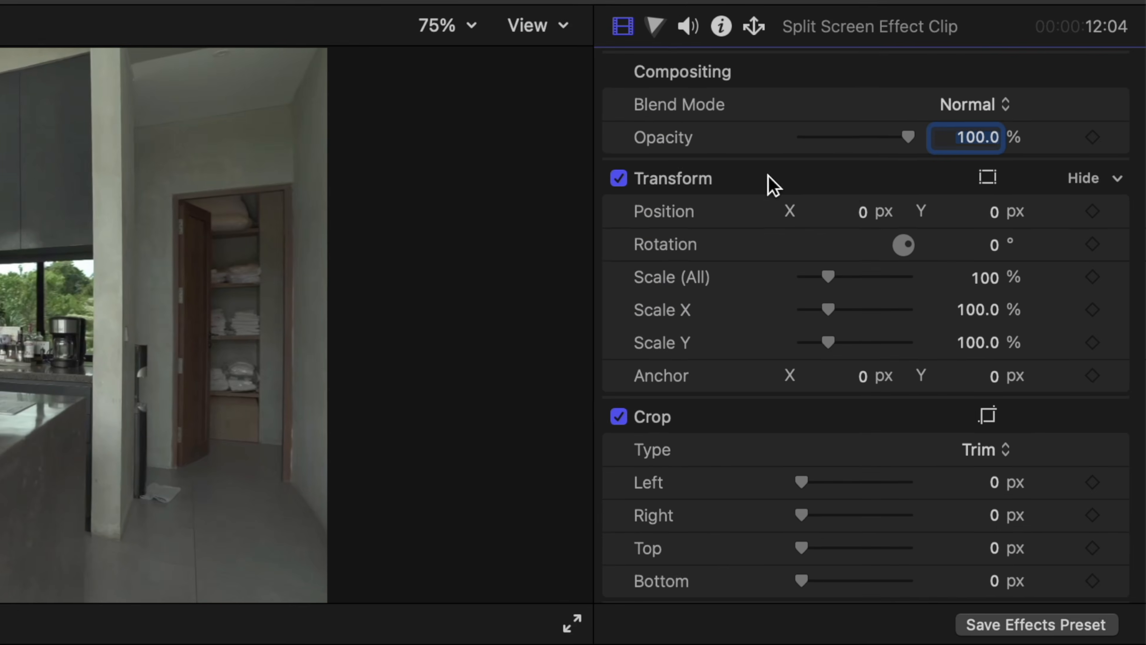
drag(998, 381, 1000, 347)
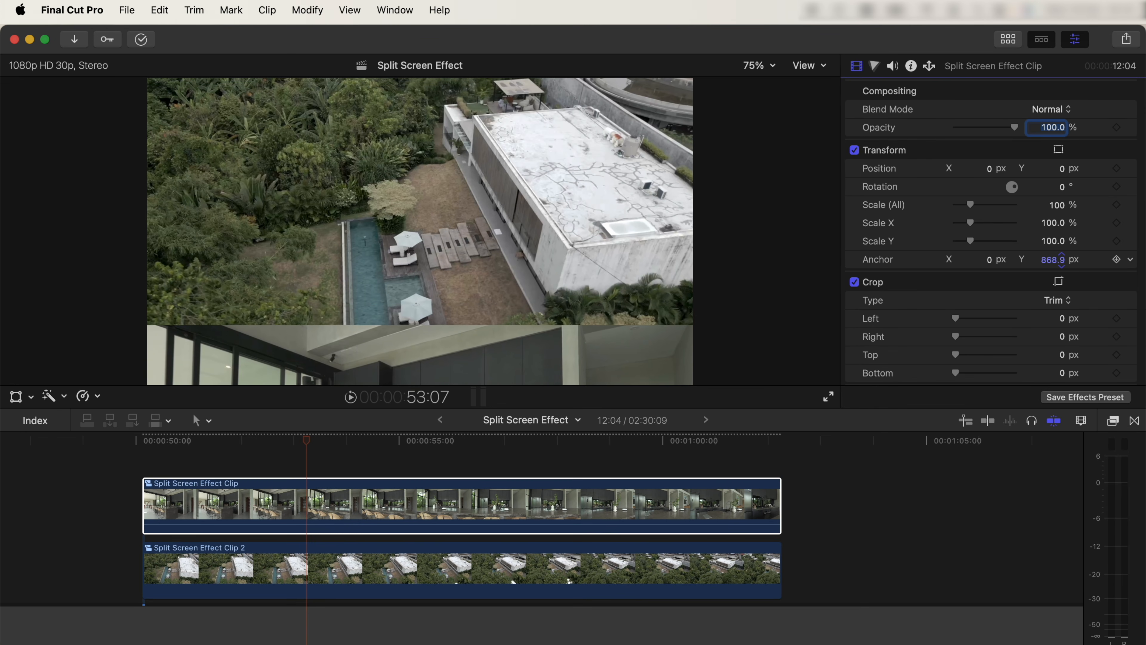
mouse_move(1053, 259)
mouse_down()
mouse_move(1053, 246)
mouse_move(1061, 260)
mouse_up()
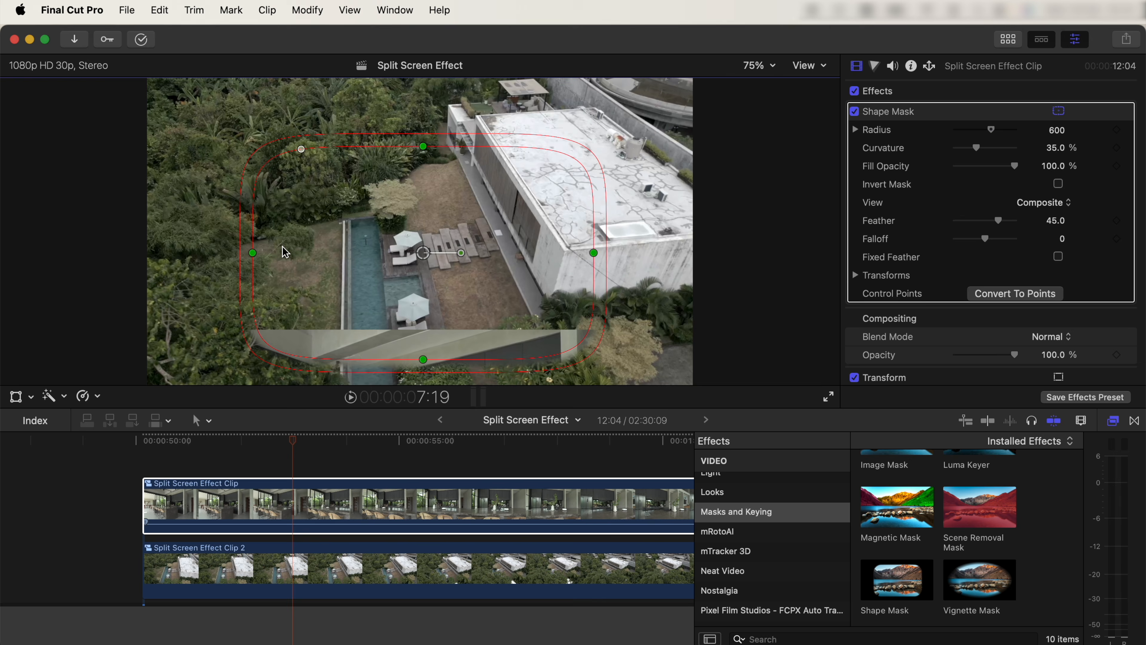
drag(254, 253, 68, 248)
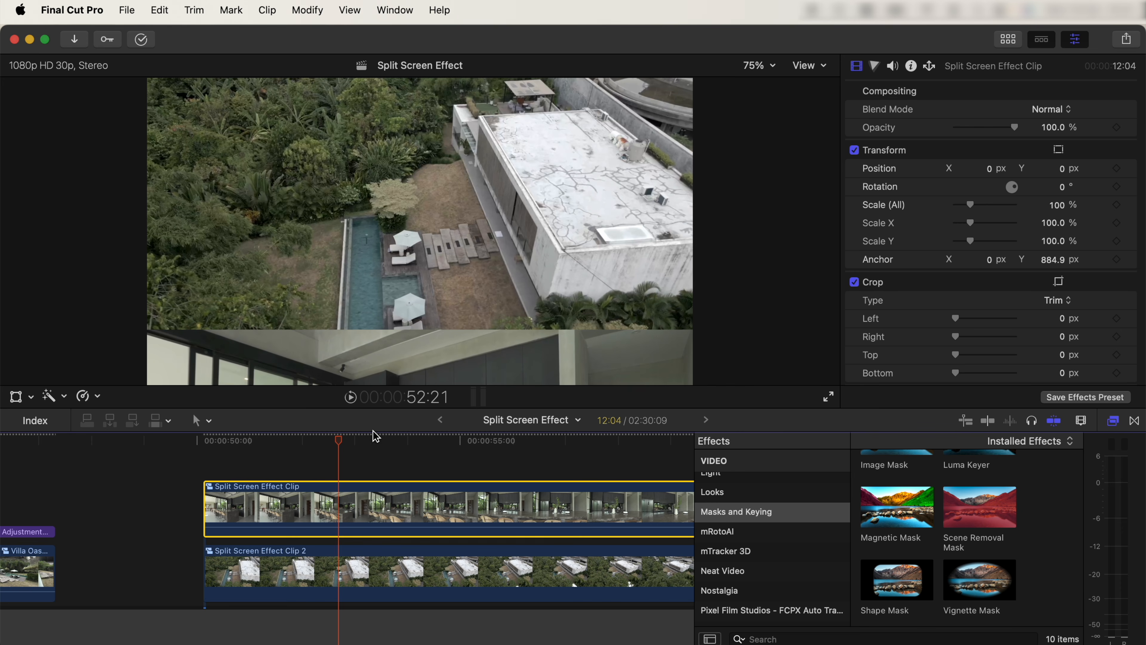
Step: Turn off the kitchen clip's Transform and create an analyzed Magnetic Mask covering the kitchen ceiling
click(854, 151)
click(323, 519)
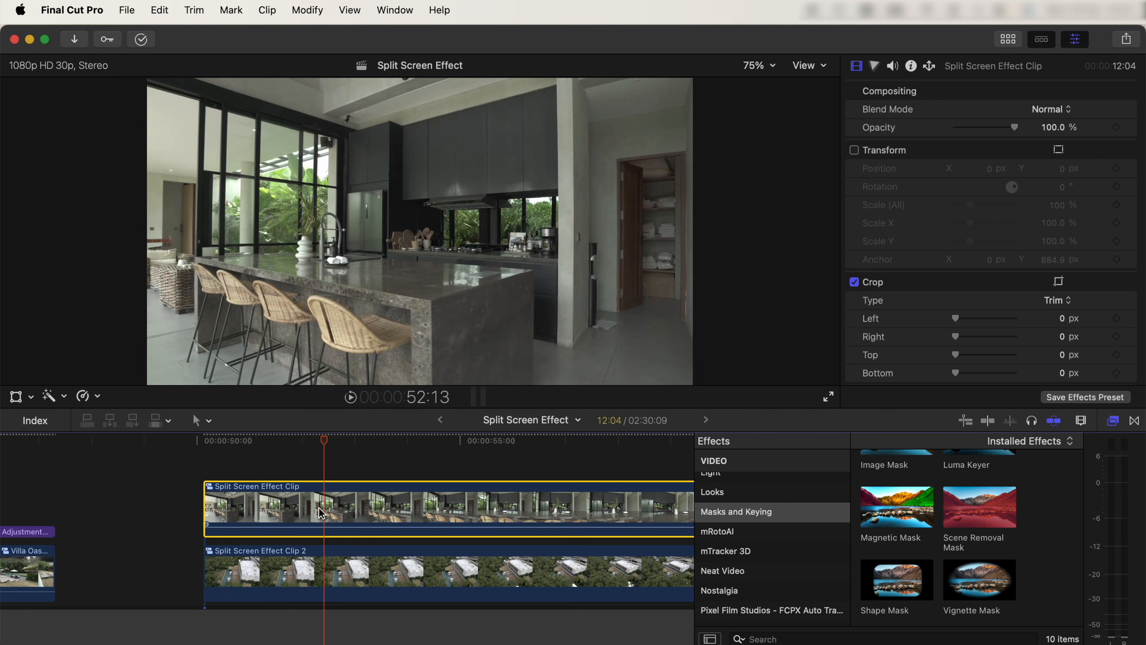
click(59, 398)
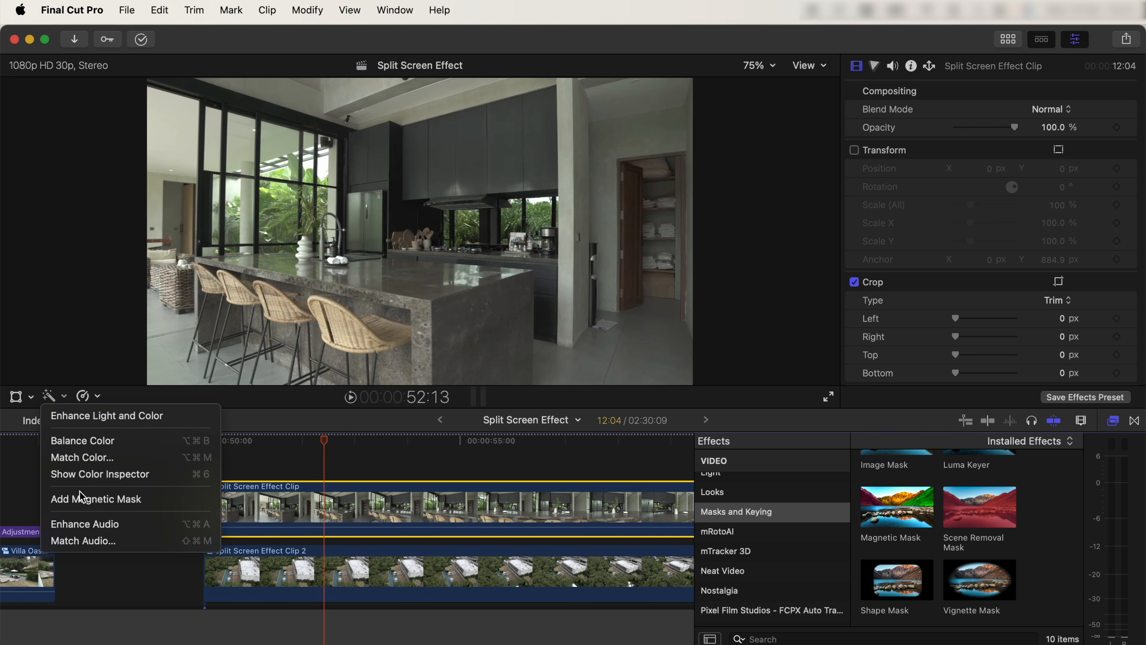
click(95, 499)
click(311, 94)
click(408, 99)
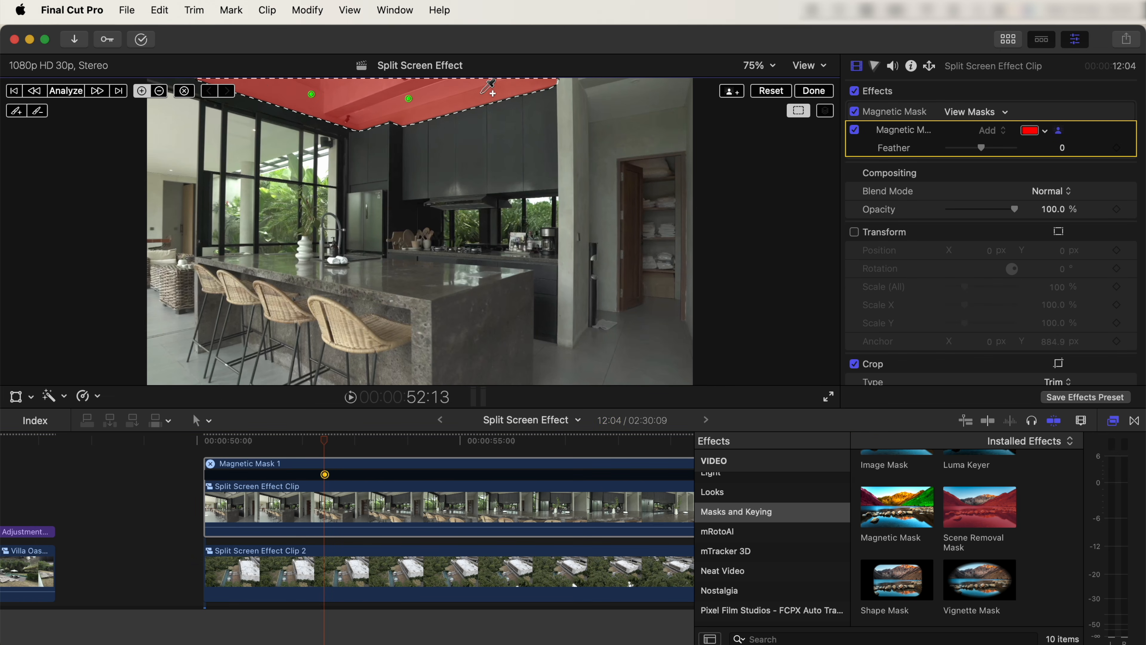
click(80, 92)
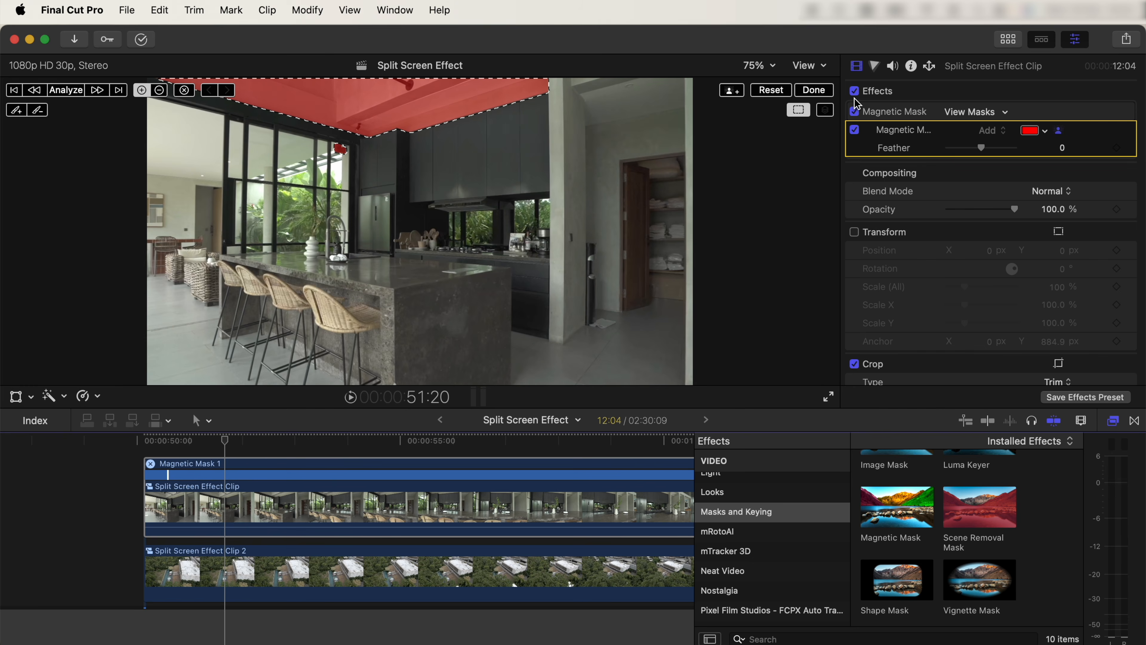
click(813, 90)
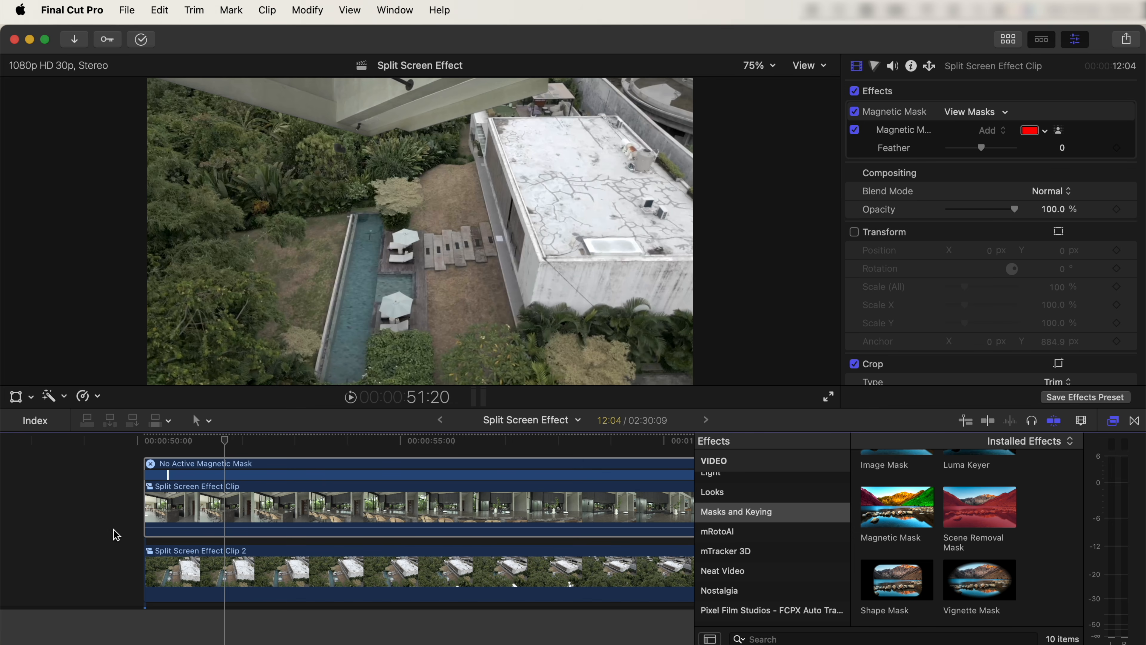
Step: Invert the kitchen clip's ceiling mask and turn its Transform back on
click(1059, 111)
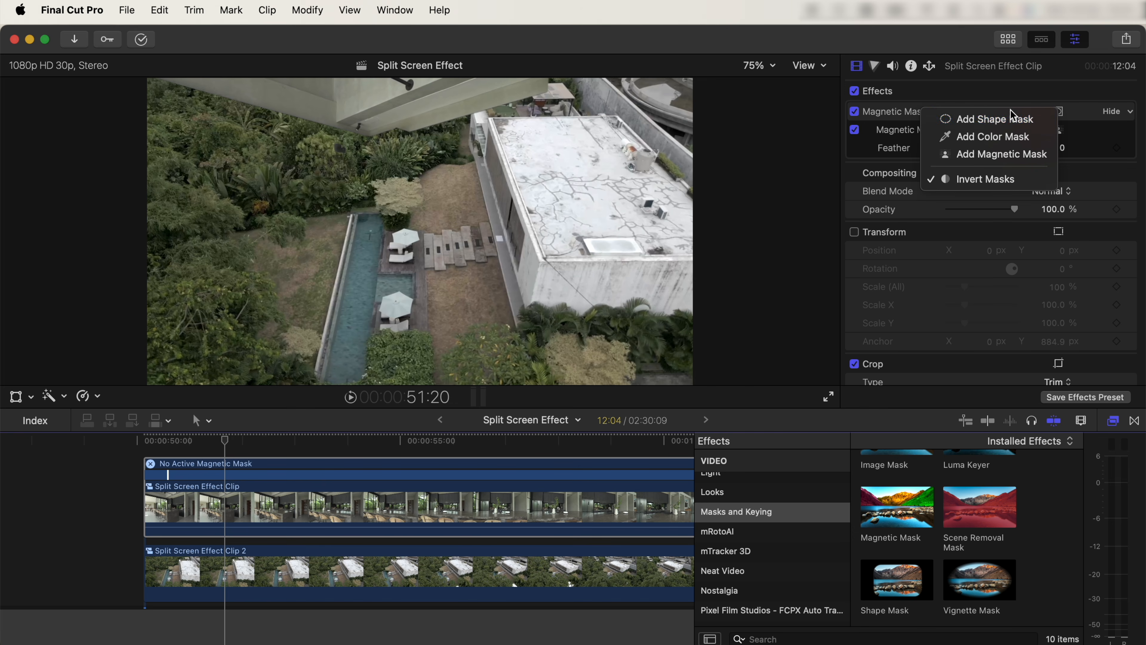
click(962, 180)
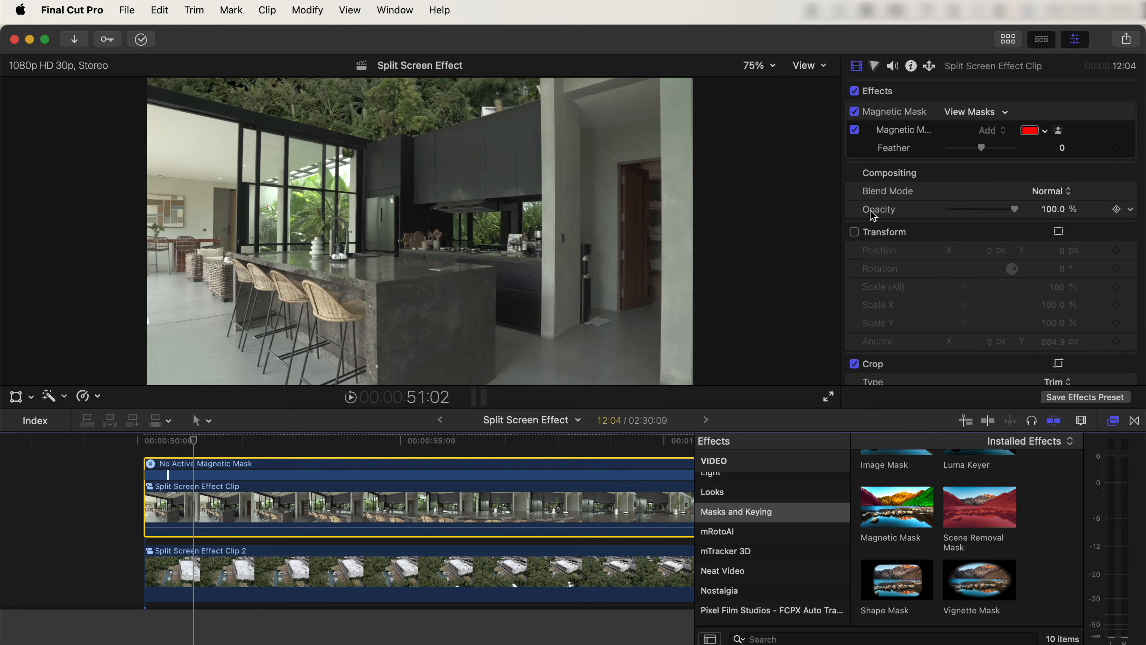
click(855, 232)
Step: Move the kitchen and aerial clips up together by setting their Position Y to 2722 px
drag(103, 489, 196, 572)
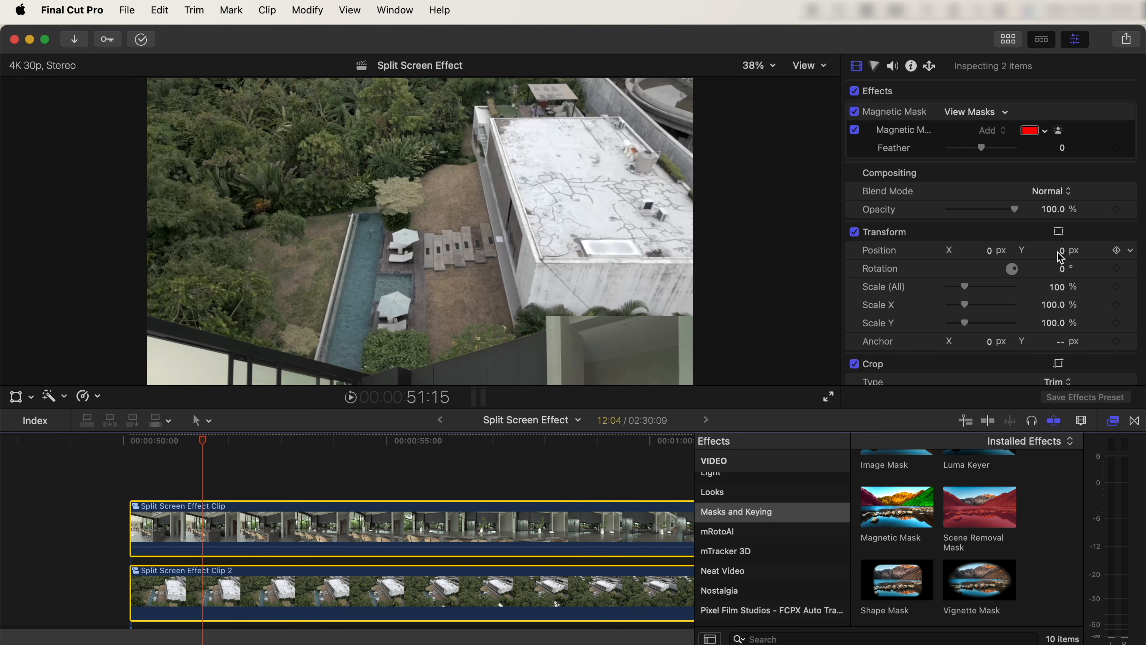
drag(1063, 258, 1061, 224)
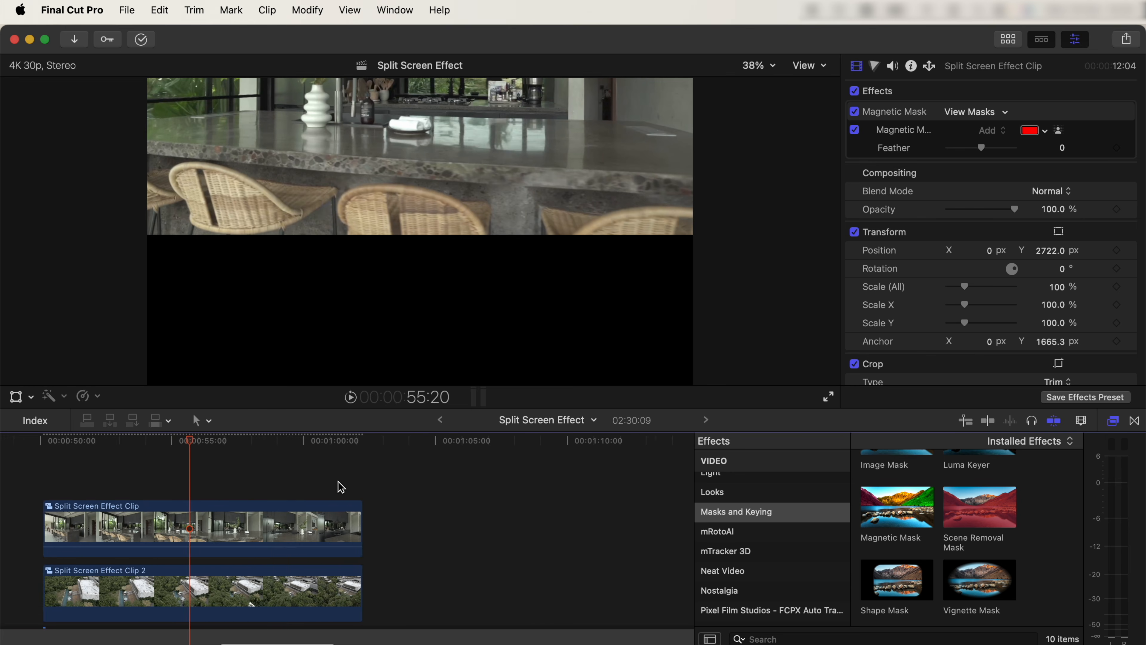
Step: Stack the pool clip above the kitchen clip, align their starts and close its magnetic mask editor
scroll(465, 525, right, 5)
drag(646, 595, 86, 470)
scroll(134, 476, left, 5)
scroll(141, 487, left, 5)
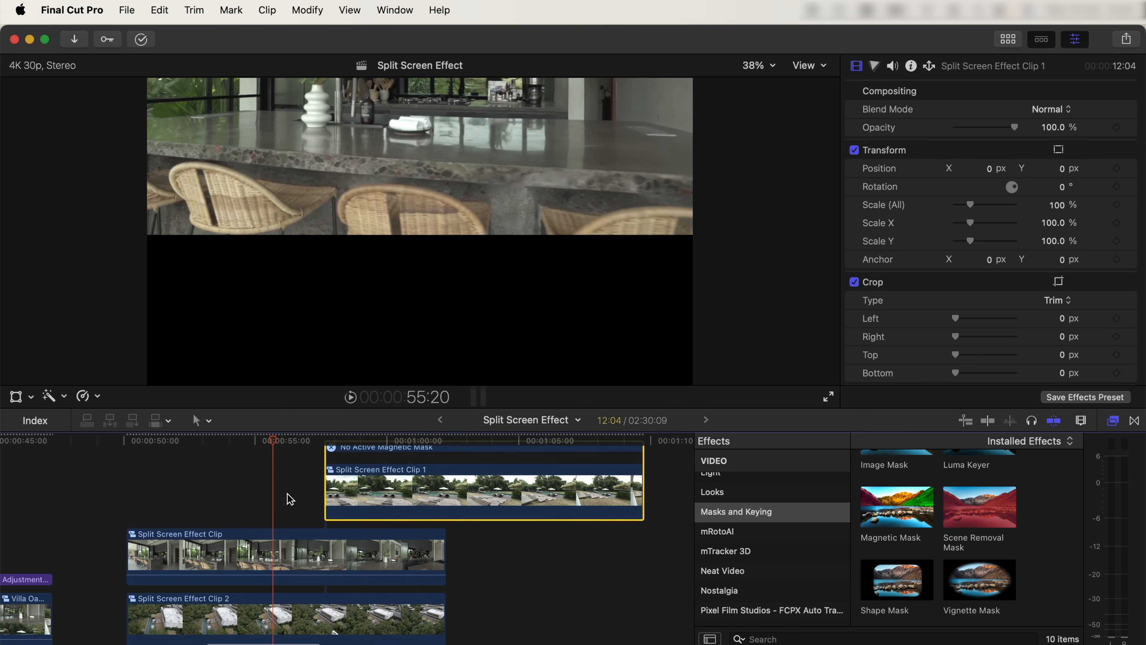
drag(358, 470, 161, 471)
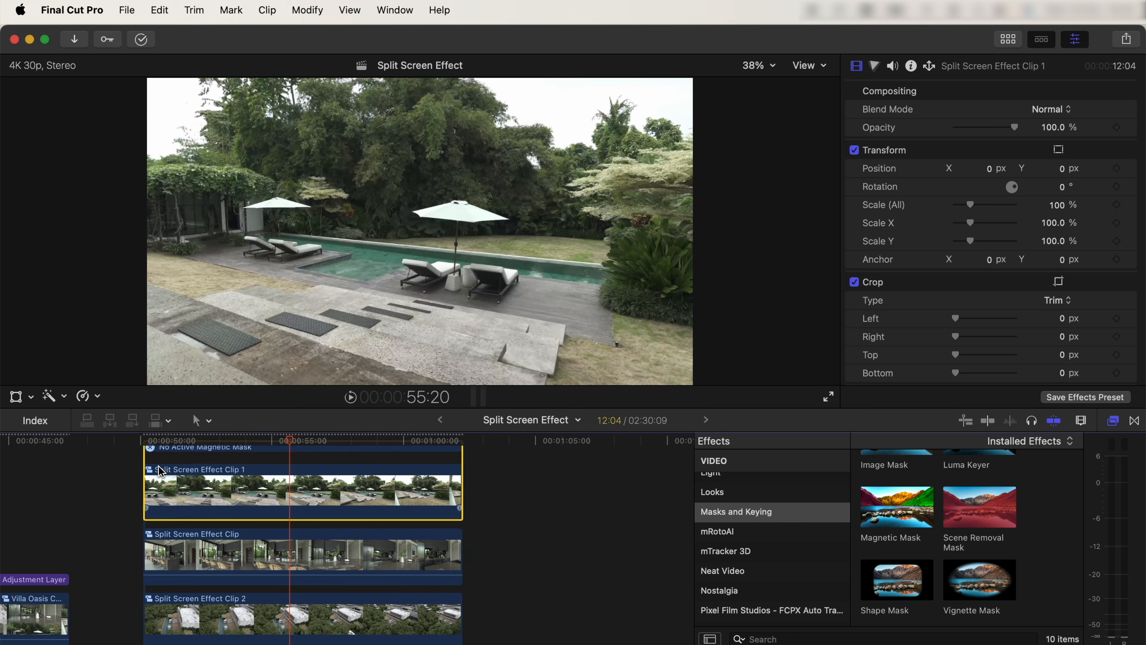
click(151, 447)
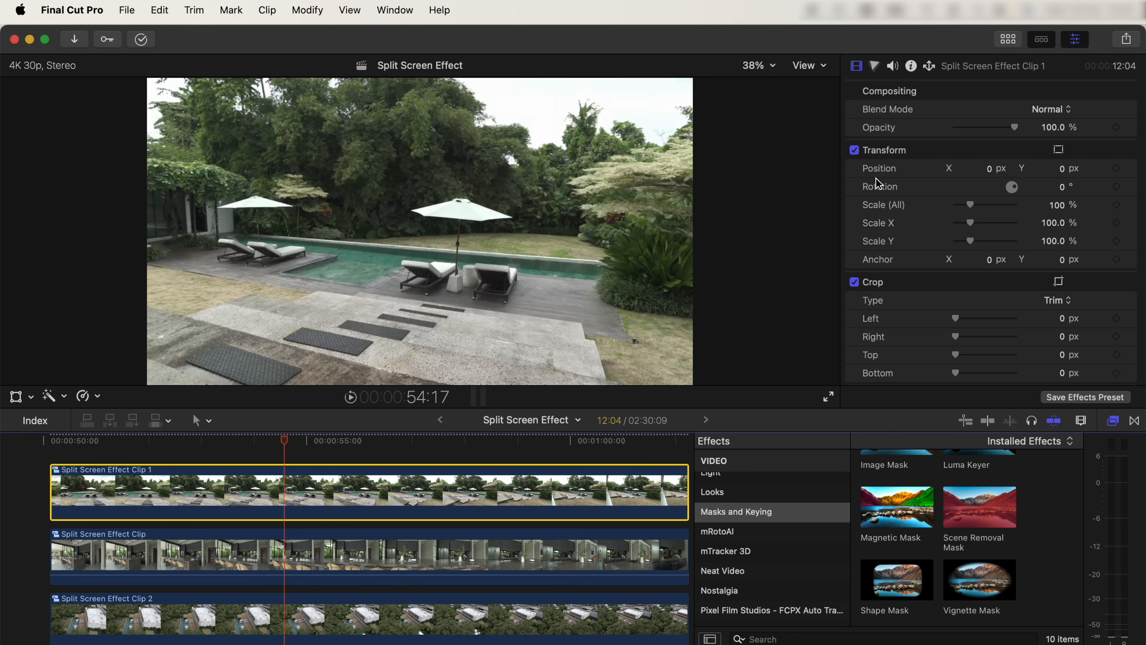
Step: Set the pool clip's Anchor Y to 806.2 px and key out its bright sky with a Luma Keyer
mouse_move(1062, 264)
mouse_down()
mouse_move(1061, 221)
mouse_move(1062, 278)
mouse_up()
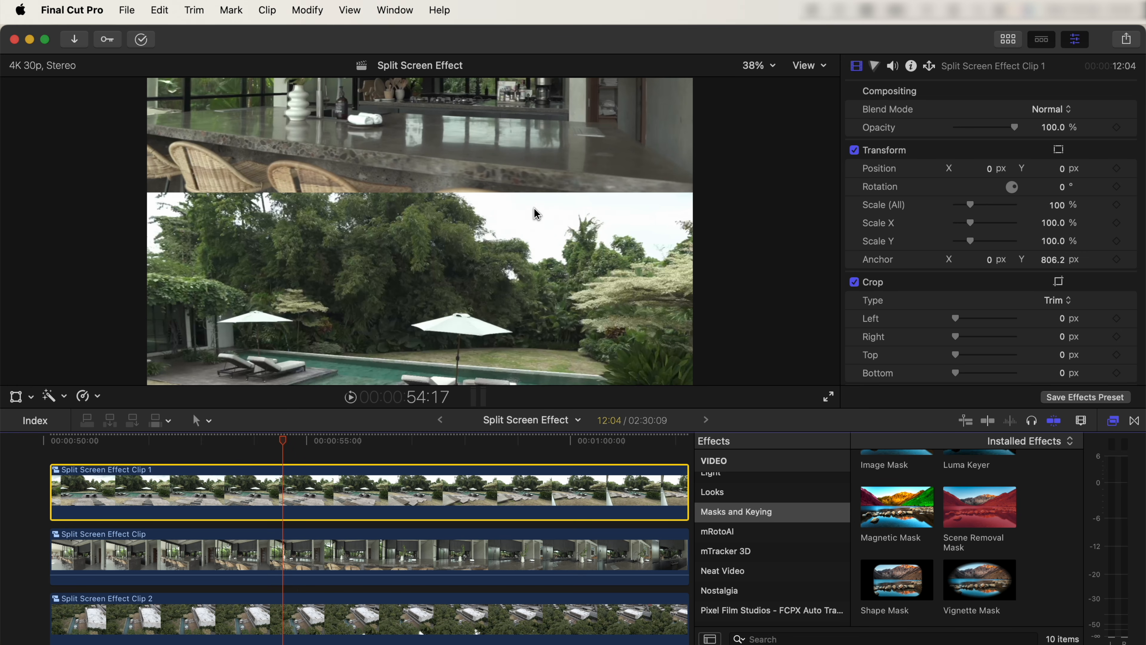
scroll(952, 559, up, 3)
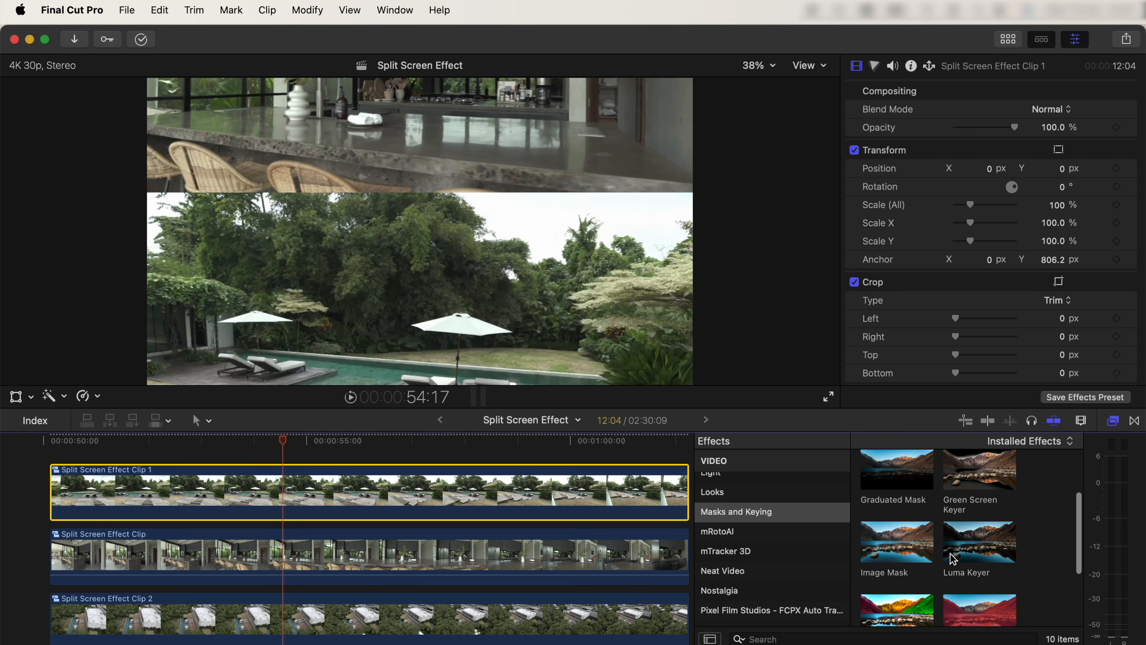
drag(971, 542, 262, 497)
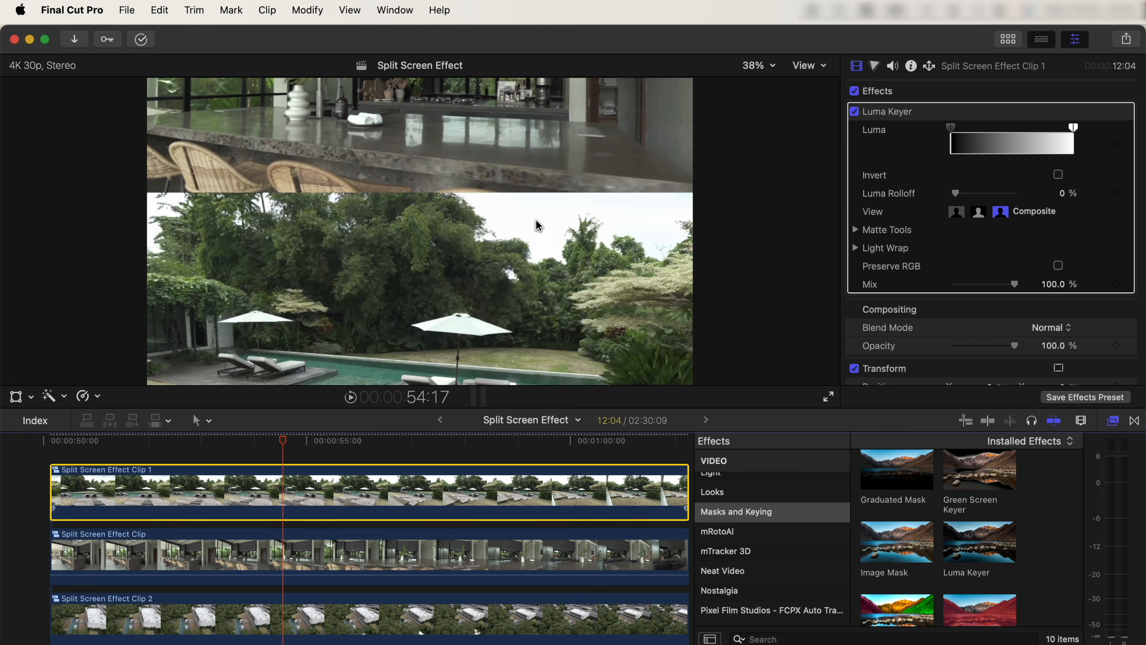
drag(1074, 128, 1018, 128)
drag(1076, 160, 1038, 159)
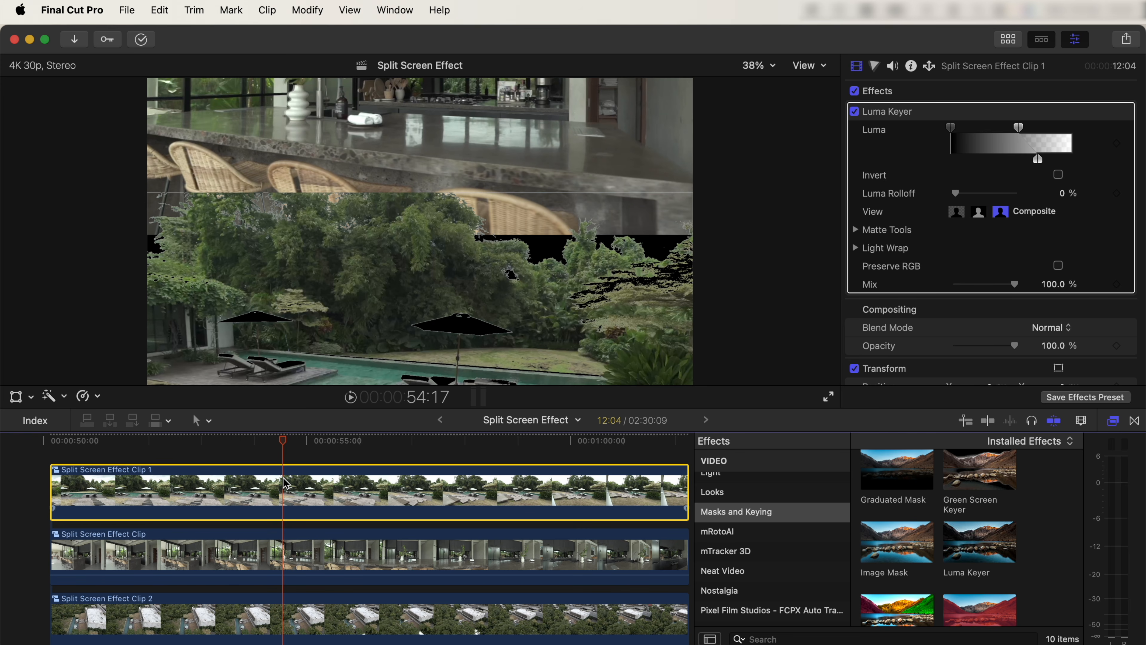
Step: Duplicate the pool clip onto the layer above and turn off the Luma Keyer on the lower copy
alt+drag(281, 486, 281, 462)
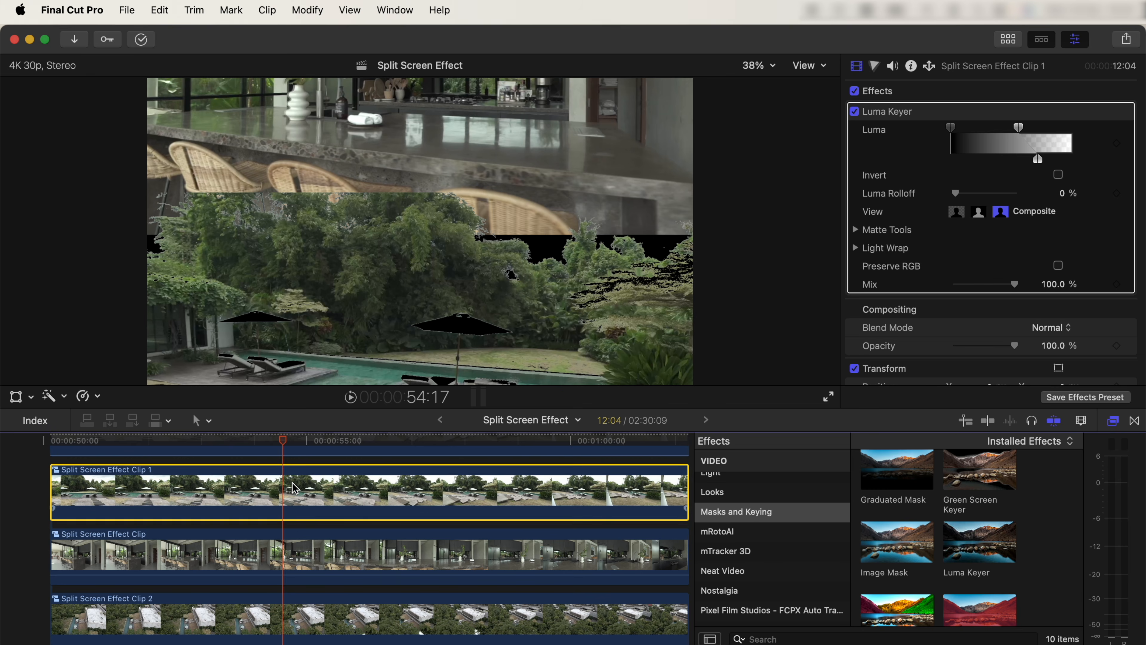
scroll(263, 511, up, 2)
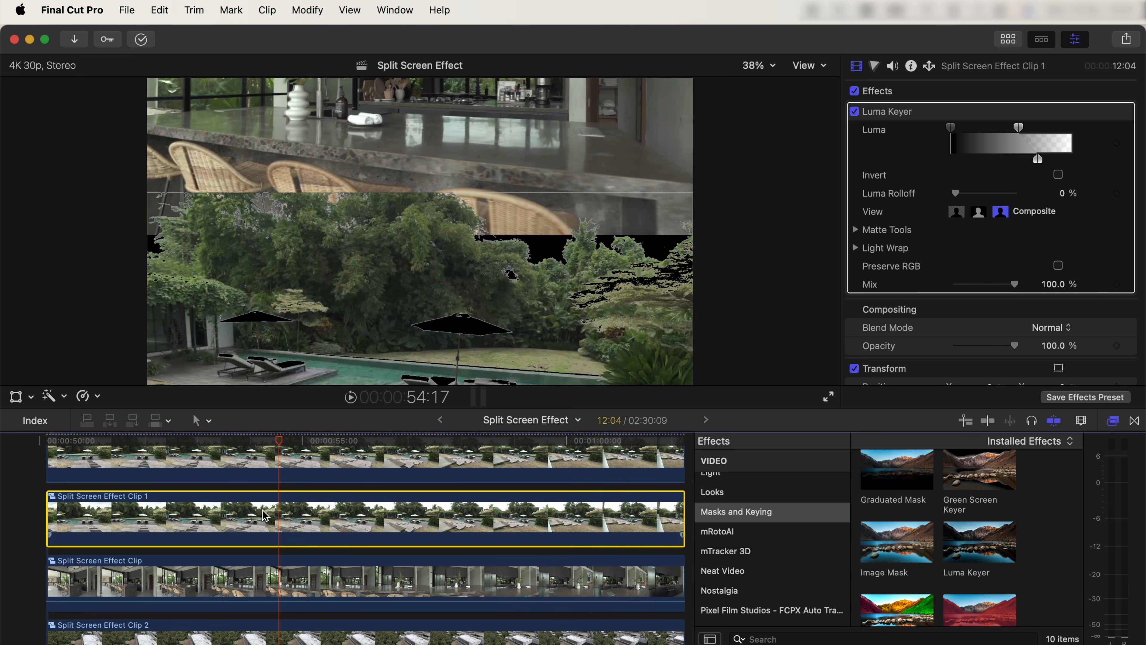
click(855, 111)
Step: Apply a Graduated Mask to the lower pool clip and position its fade just above the umbrellas
scroll(982, 264, down, 10)
scroll(939, 519, up, 2)
drag(897, 540, 296, 483)
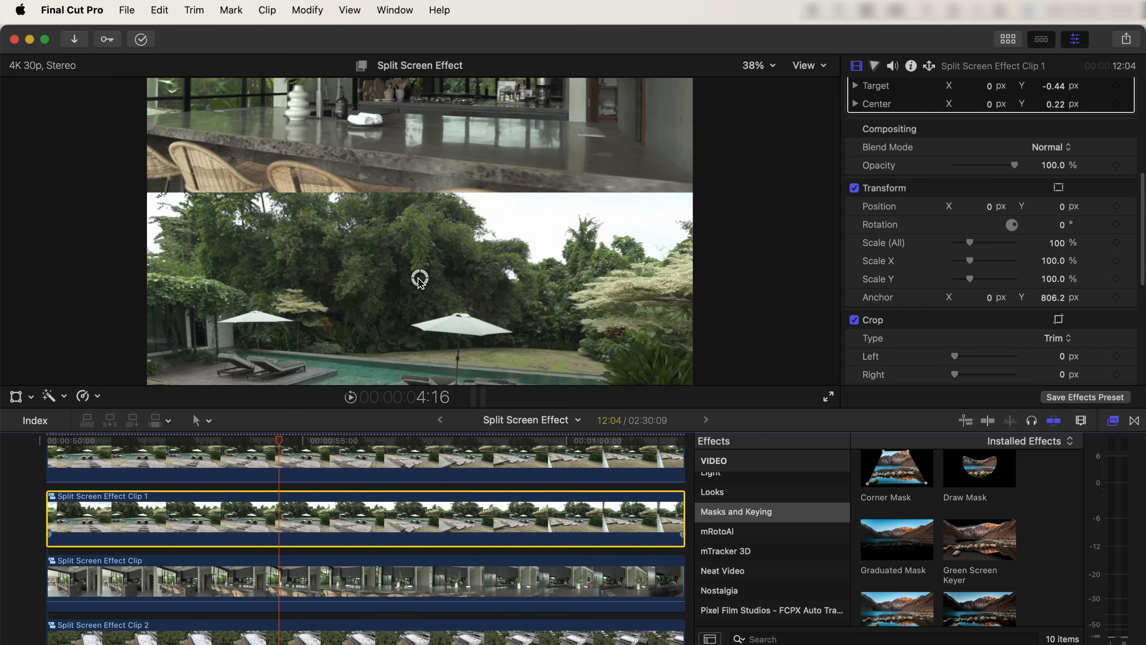
drag(421, 299, 417, 323)
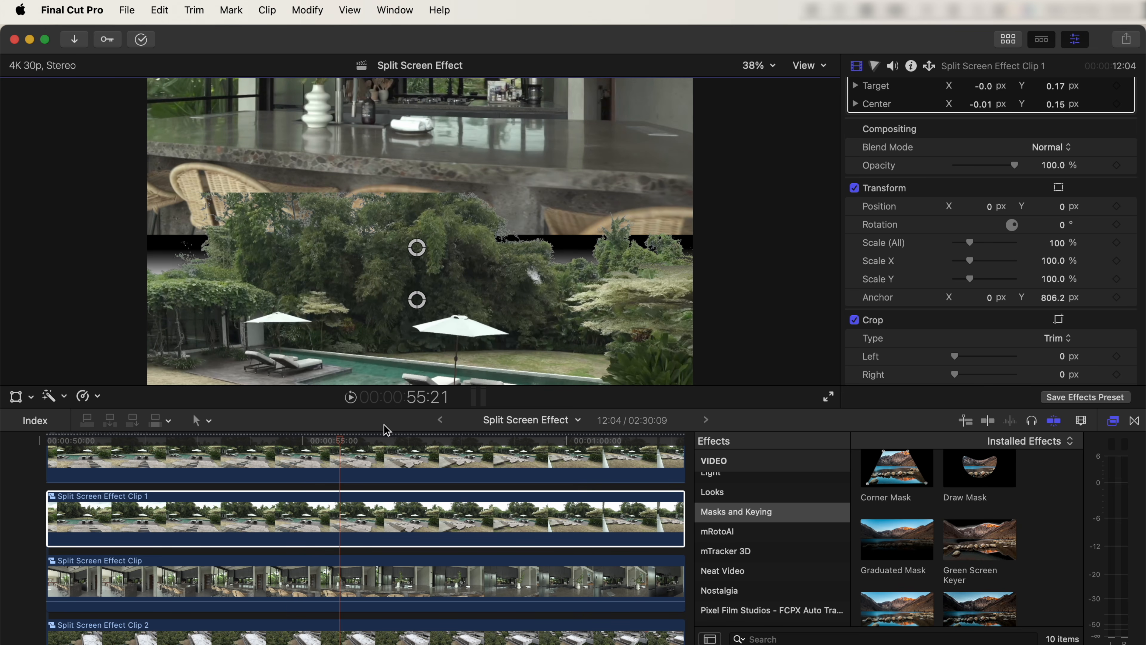
Step: Apply a Graduated Mask to the upper pool clip and position its fade to soften the treetops
click(350, 463)
drag(884, 537, 315, 467)
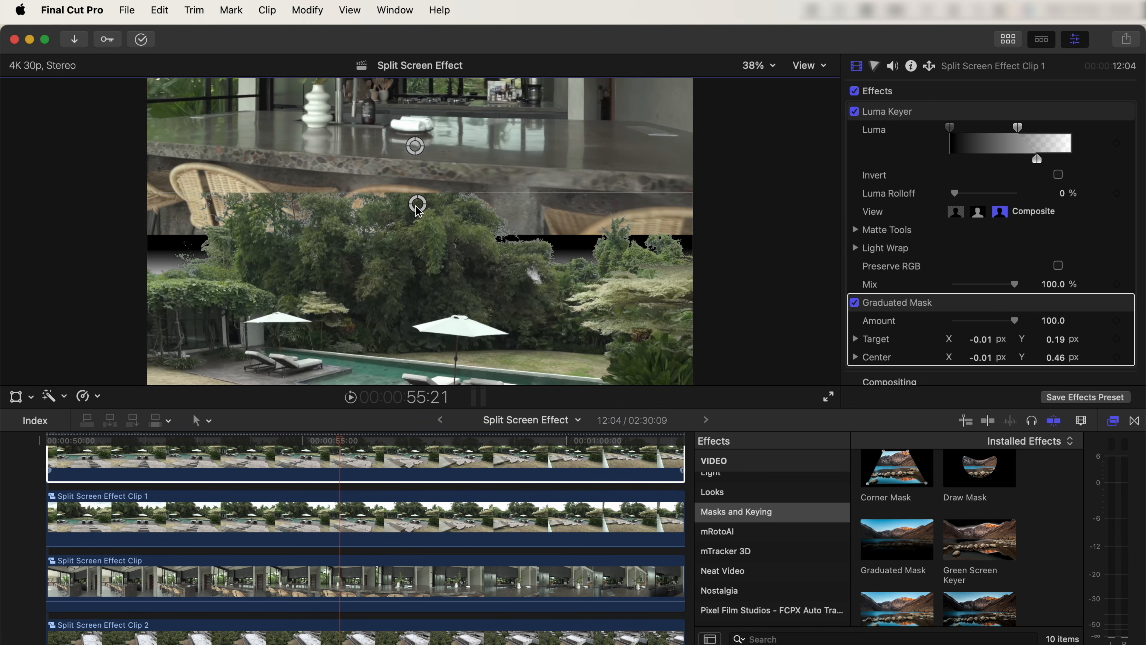
drag(418, 210, 413, 253)
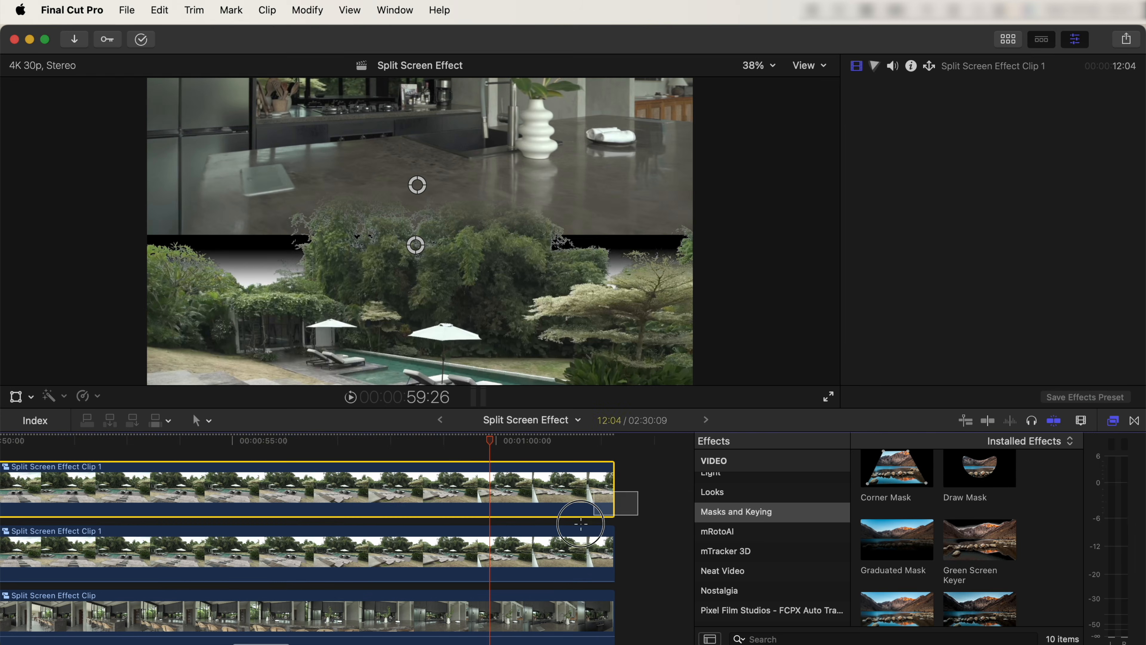
Step: Raise both pool copies to overlap the kitchen by setting their Anchor Y to 595.2 px
drag(640, 579, 508, 490)
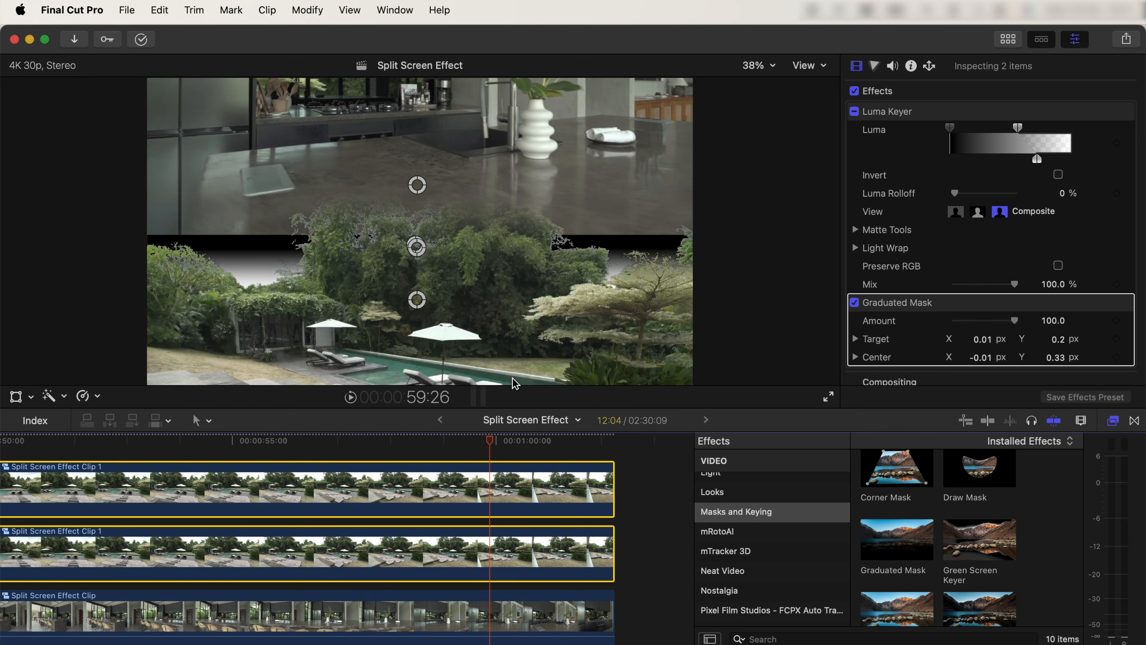
scroll(1058, 262, down, 5)
drag(1052, 338, 1050, 326)
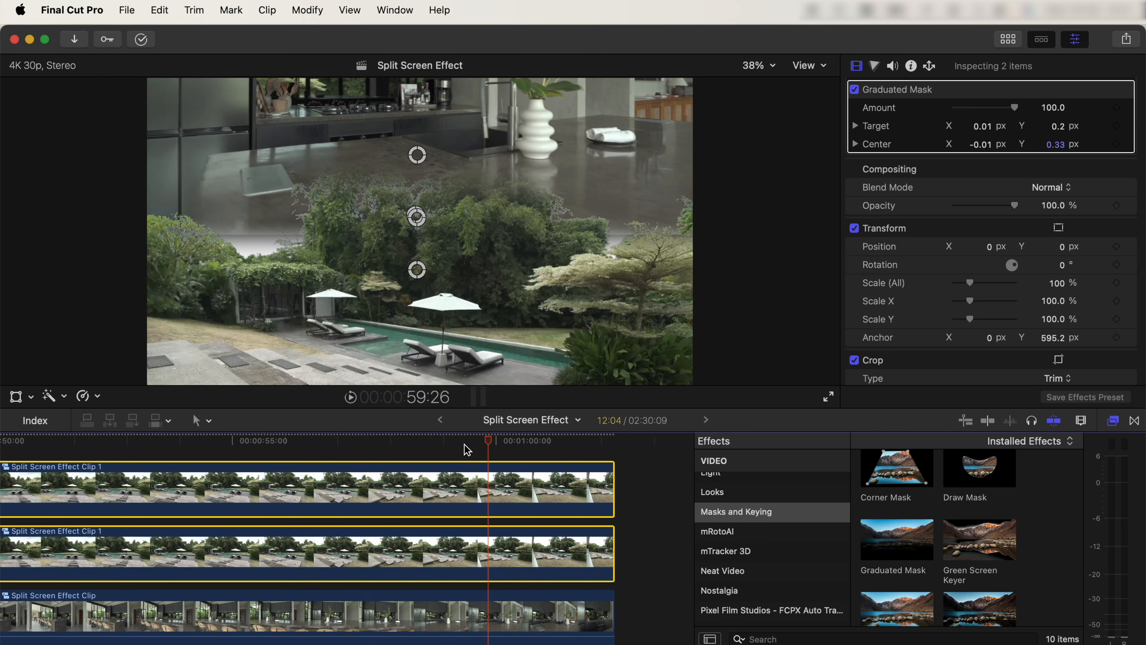
Step: At the start of the clips, shift all four layers down until the aerial shot fills most of the frame
key(super+minus)
scroll(582, 600, down, 4)
drag(584, 598, 337, 447)
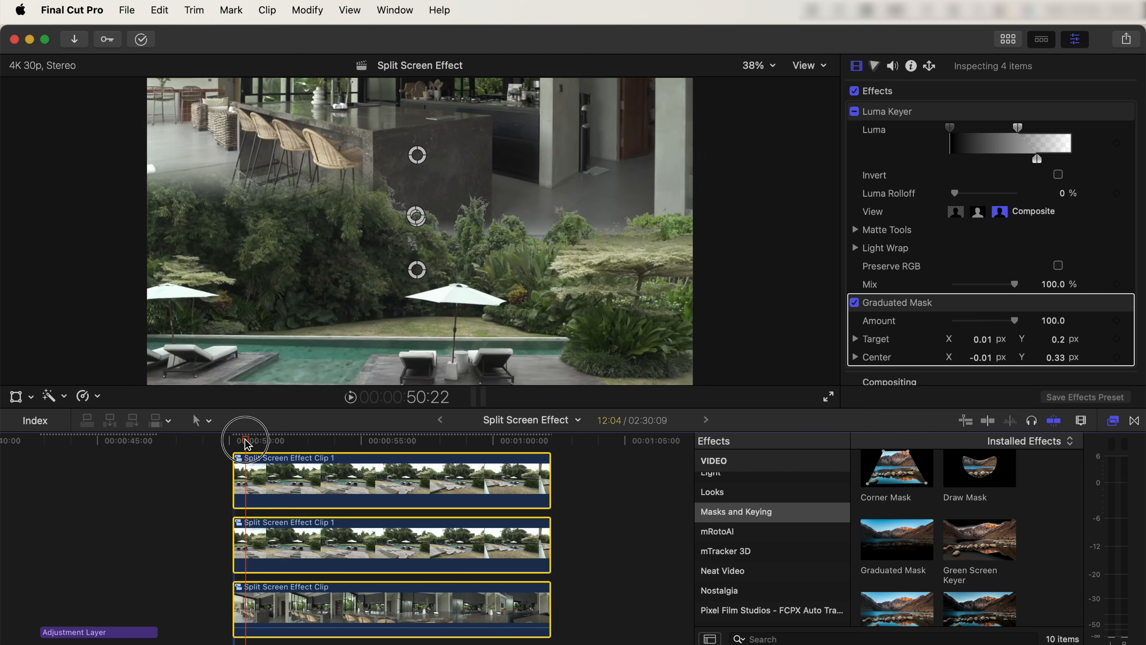
scroll(870, 183, down, 6)
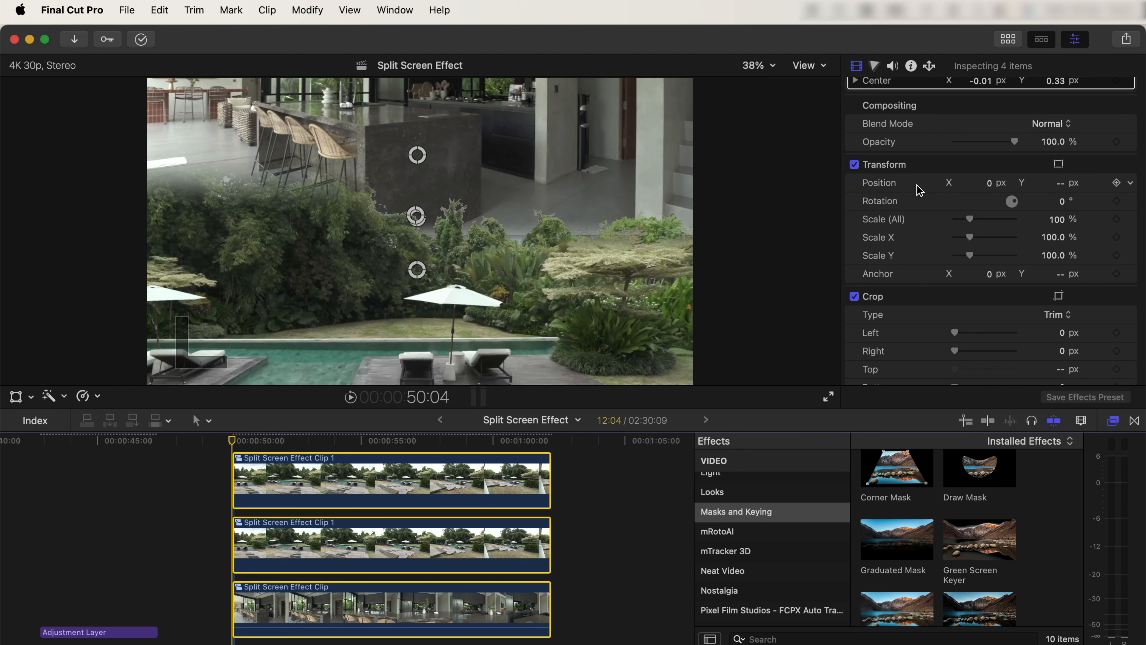
drag(1063, 188, 1064, 366)
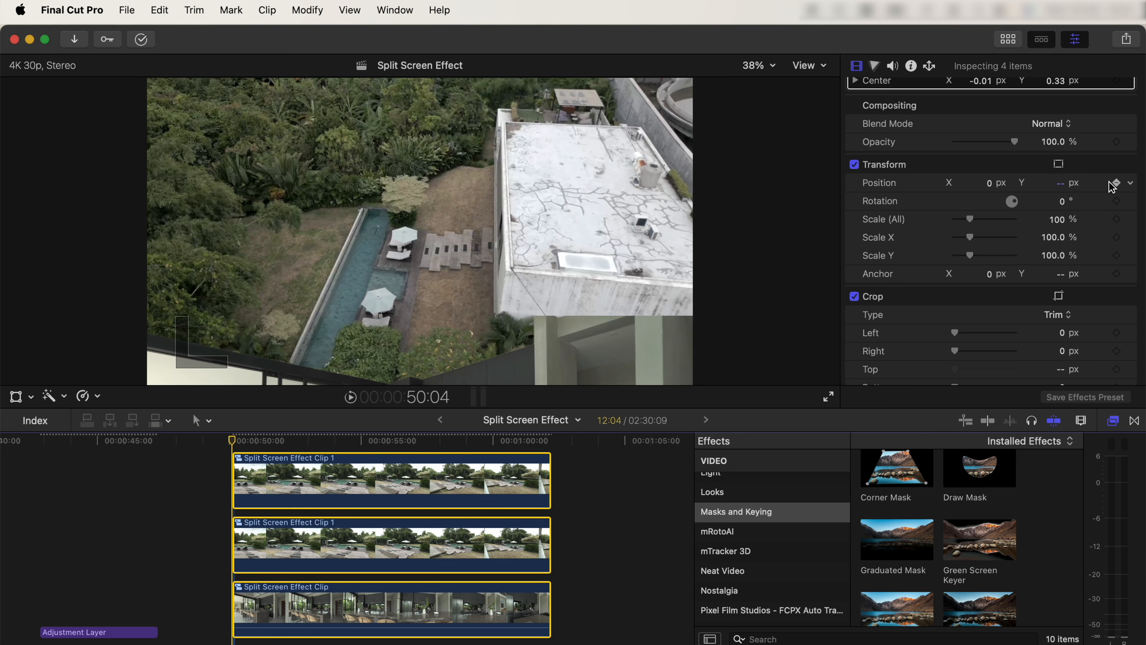
Step: Keyframe the Position of all four layers from their start and raise Position Y at 1:02:07 to scroll up the stack
drag(338, 443, 546, 439)
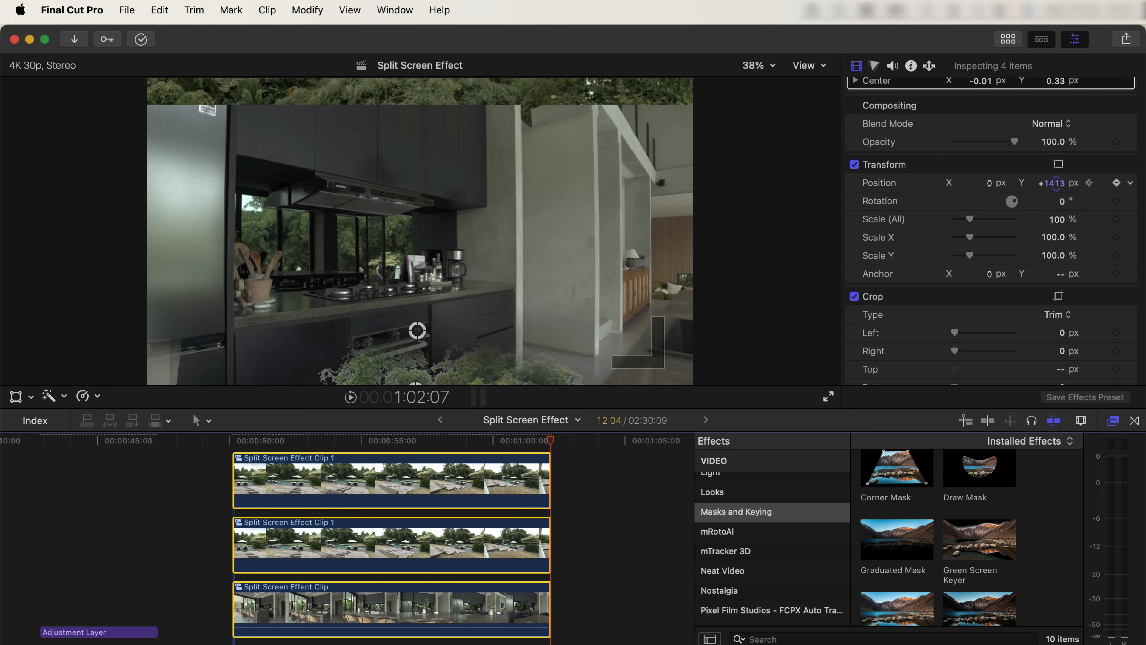
drag(1056, 183, 1055, 126)
drag(1056, 183, 1056, 194)
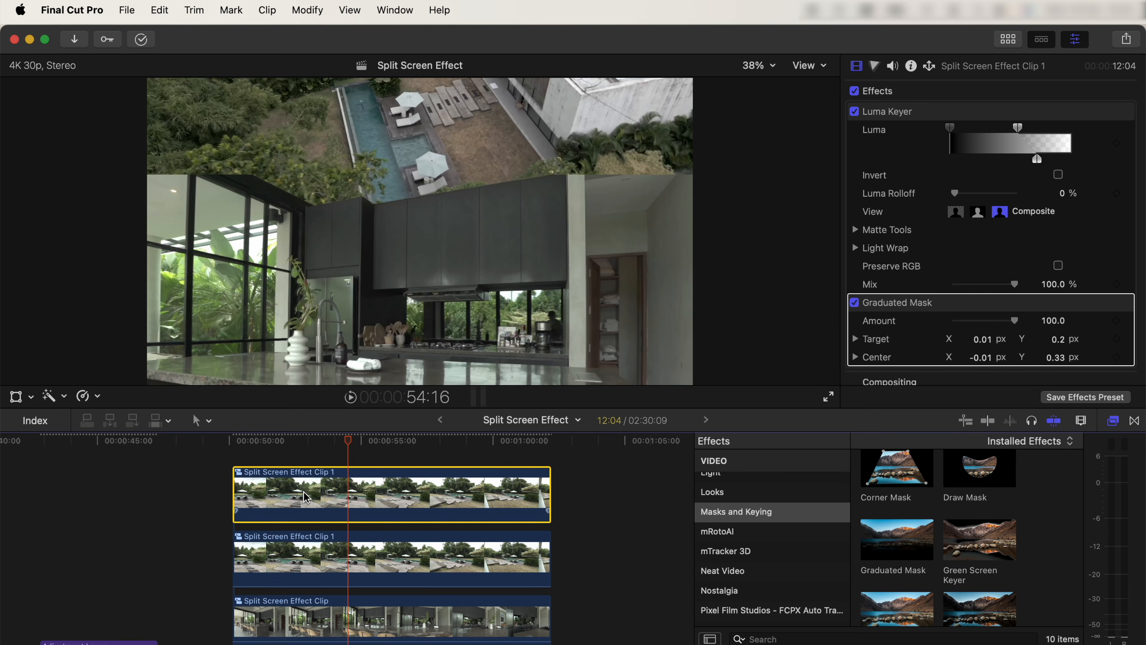
Step: Set the upper Position keyframe on the topmost pool clip's motion path to Linear, with the viewer at 12.5%
click(17, 397)
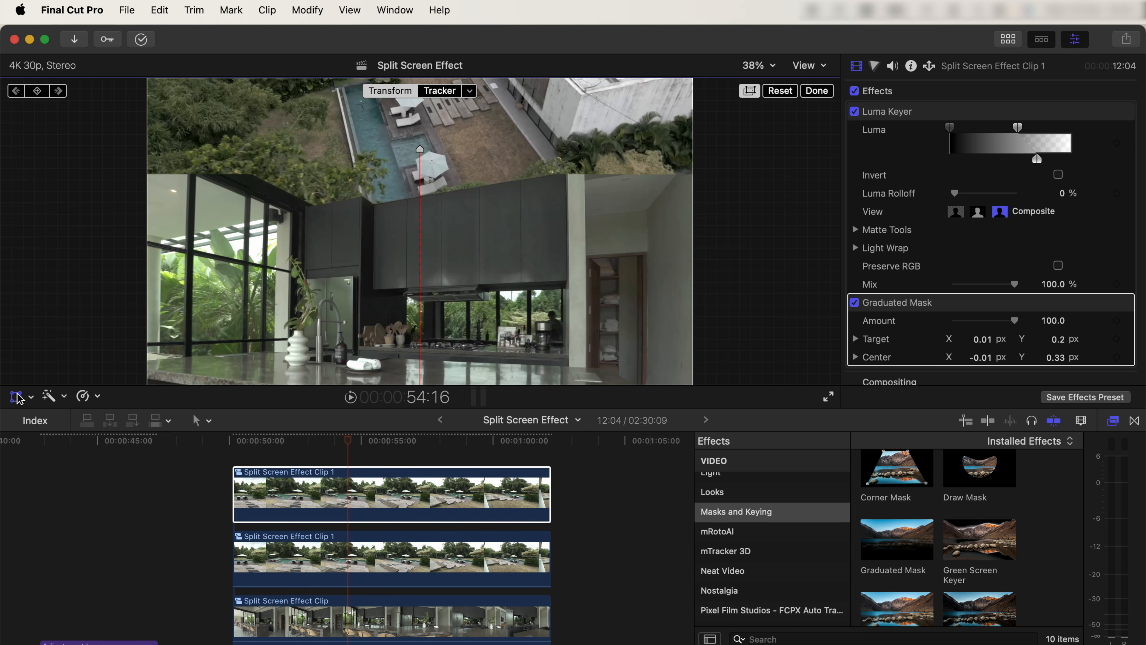
click(758, 65)
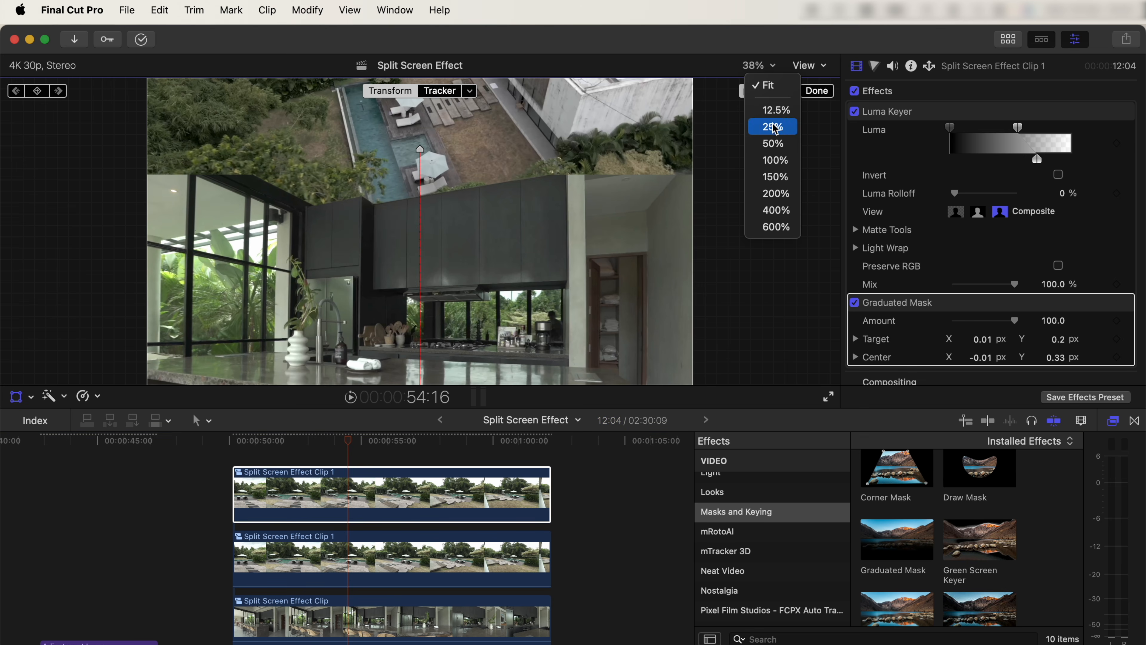
click(767, 108)
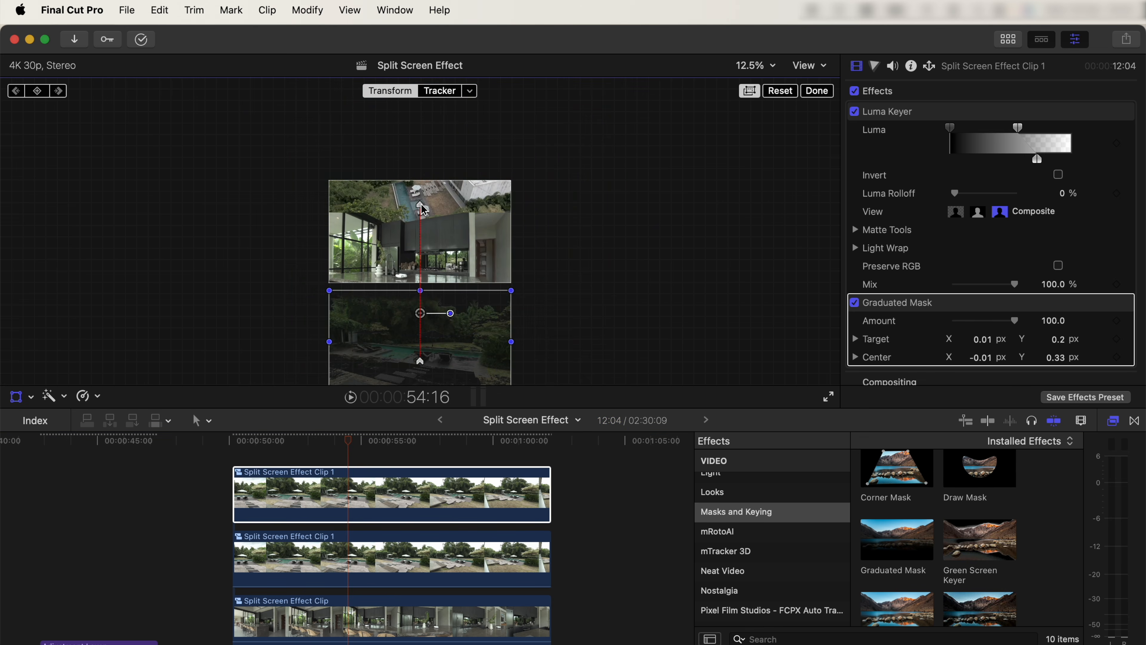
right_click(420, 205)
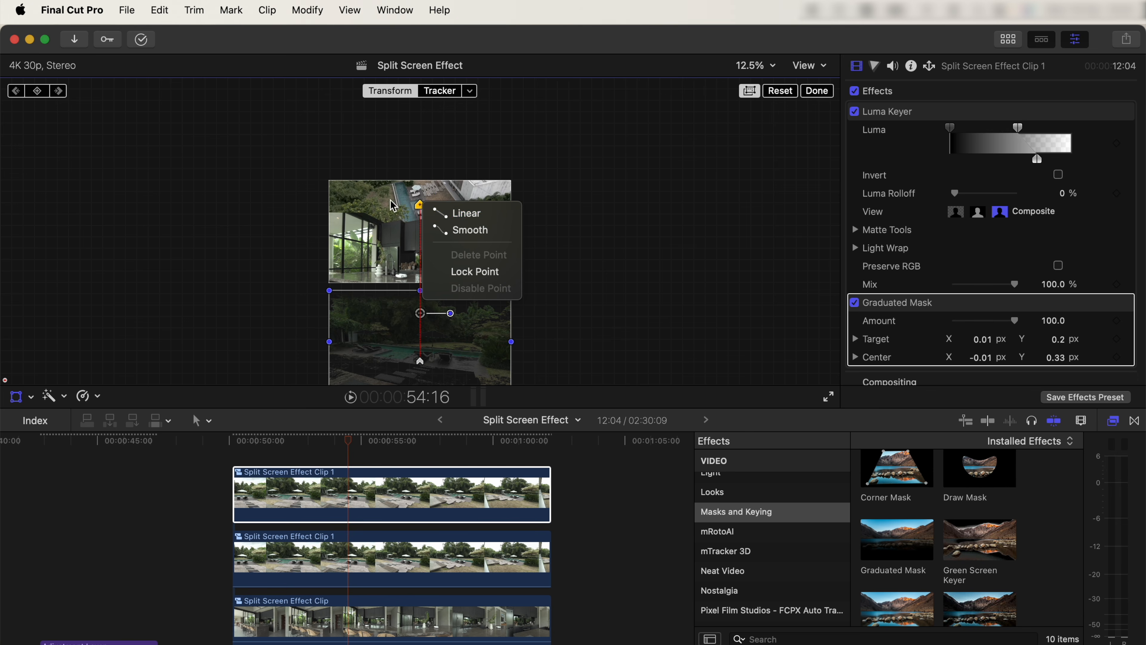
click(473, 219)
Step: Set both Position keyframes on the second pool clip's motion path to Linear
scroll(328, 511, down, 2)
click(329, 511)
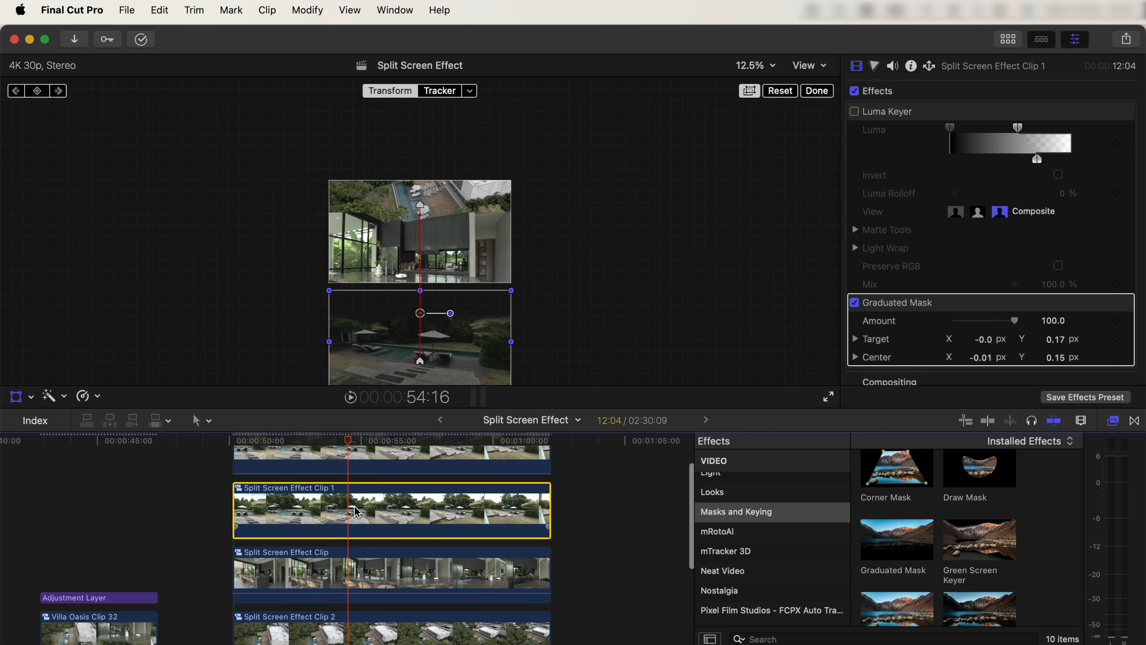
right_click(421, 361)
click(467, 369)
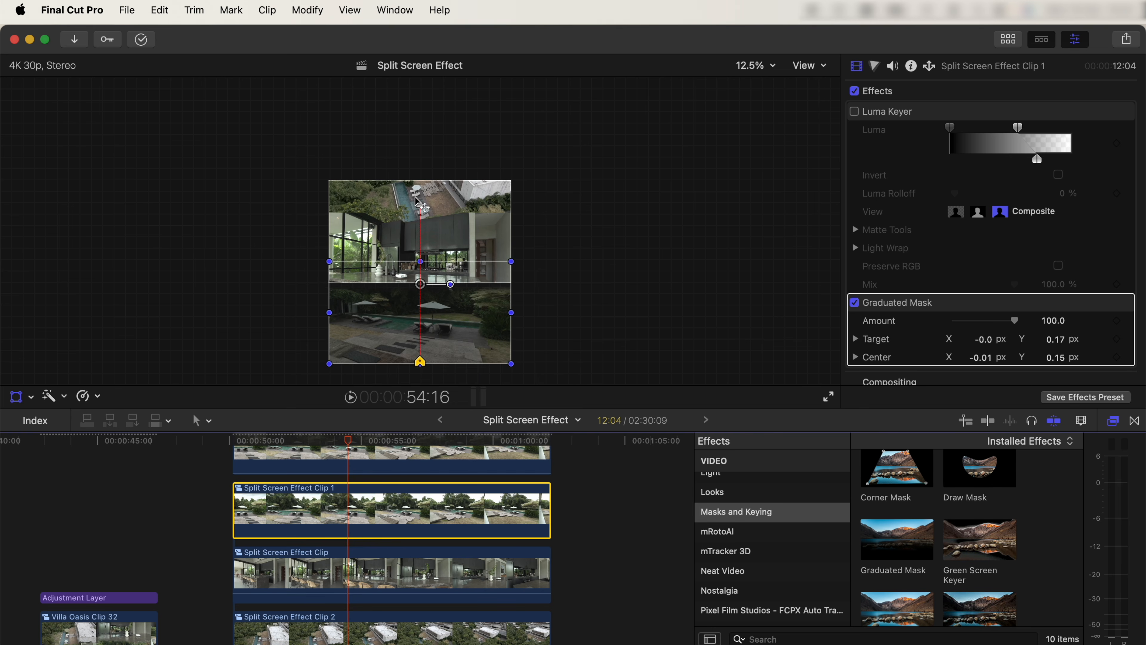
right_click(420, 205)
click(465, 212)
Step: Combine all four stacked layers into one compound clip in the 19-02-2025 event
scroll(332, 550, down, 2)
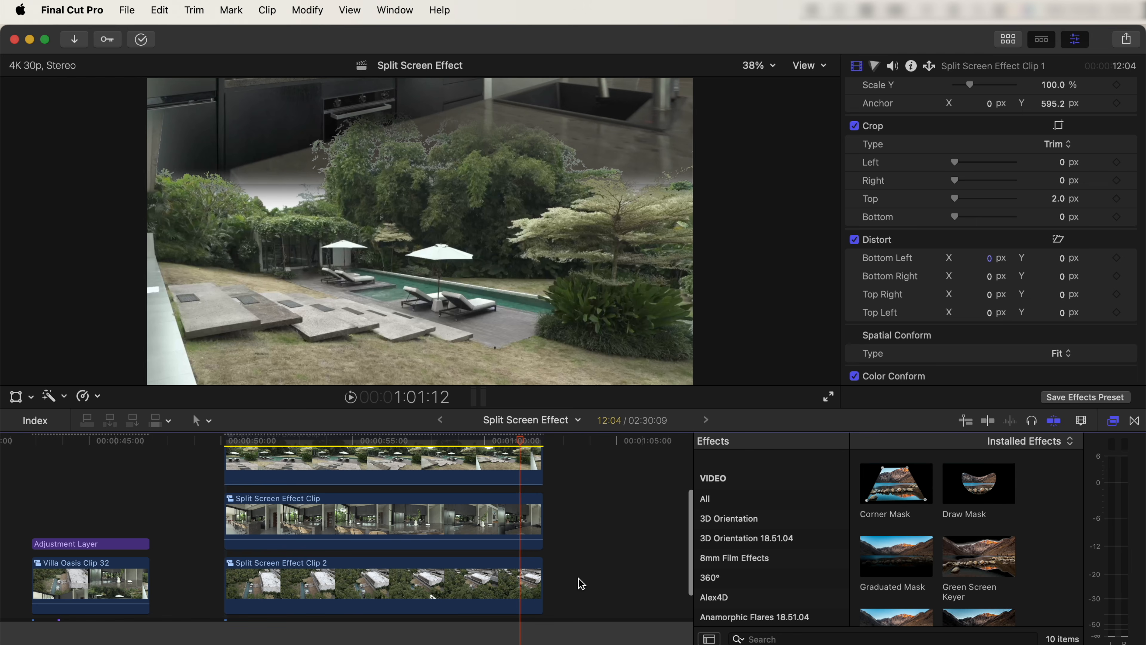
drag(581, 583, 379, 402)
right_click(363, 493)
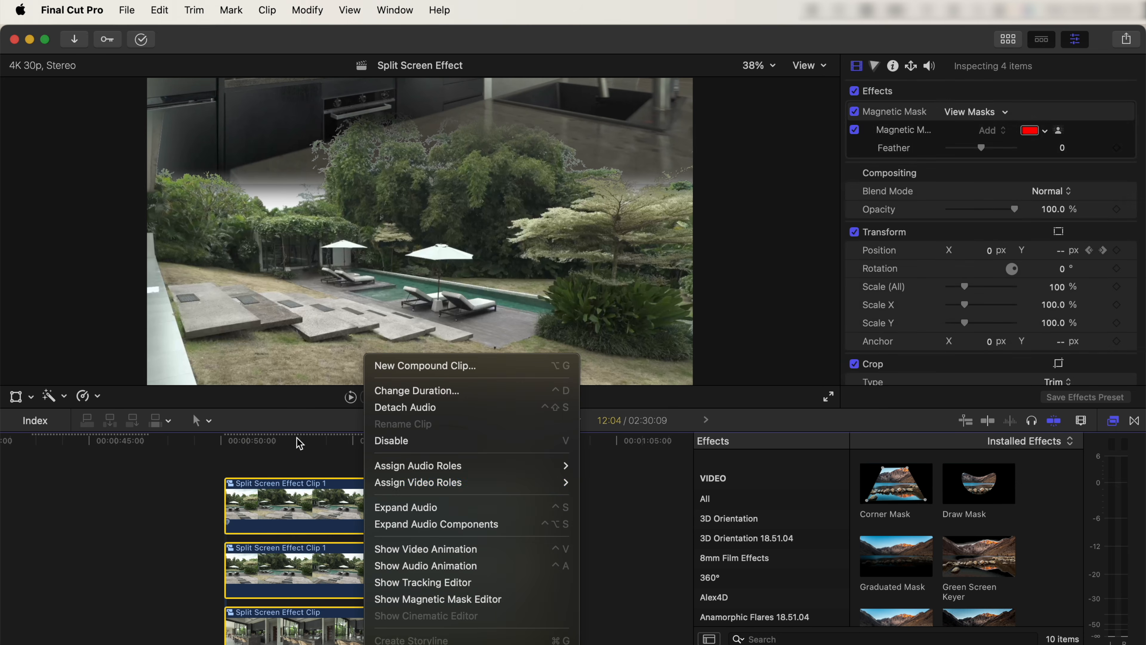
click(403, 366)
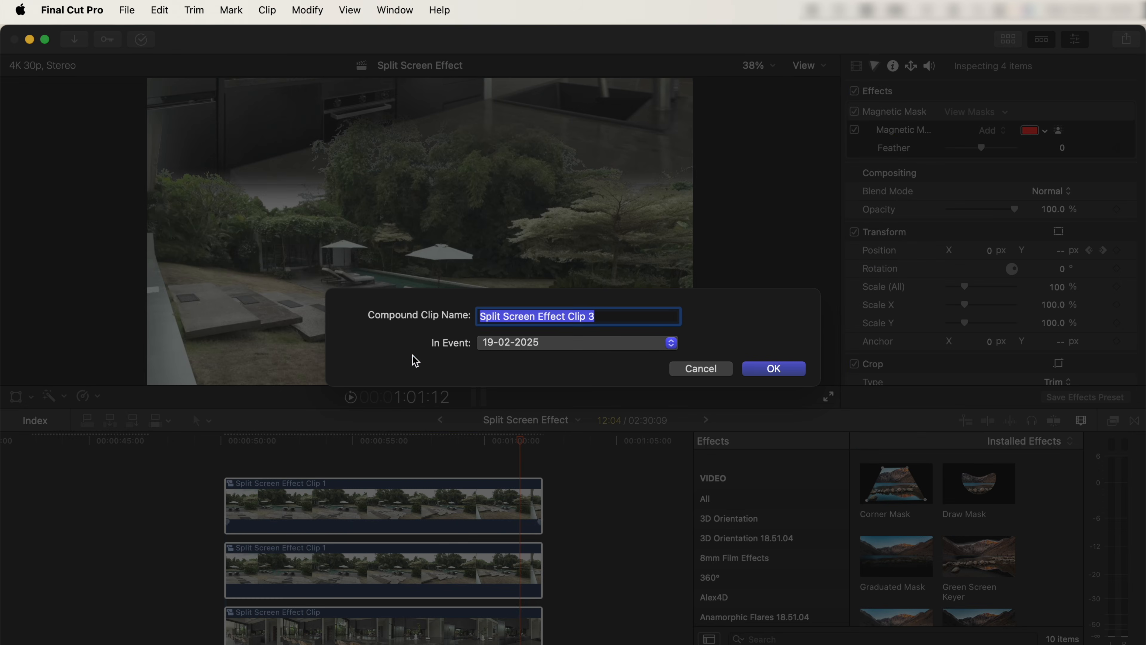
click(774, 368)
Step: Blade the compound clip's speed at 50:24, on both sides of a short middle section, and at 1:01:13
click(248, 441)
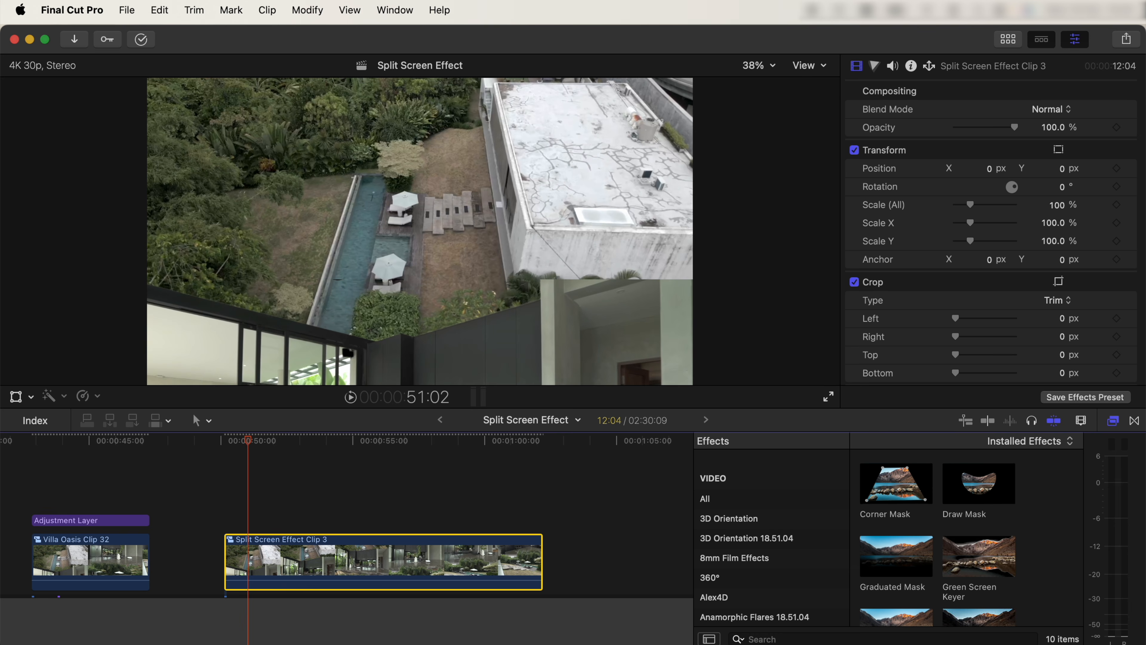
drag(247, 442, 233, 443)
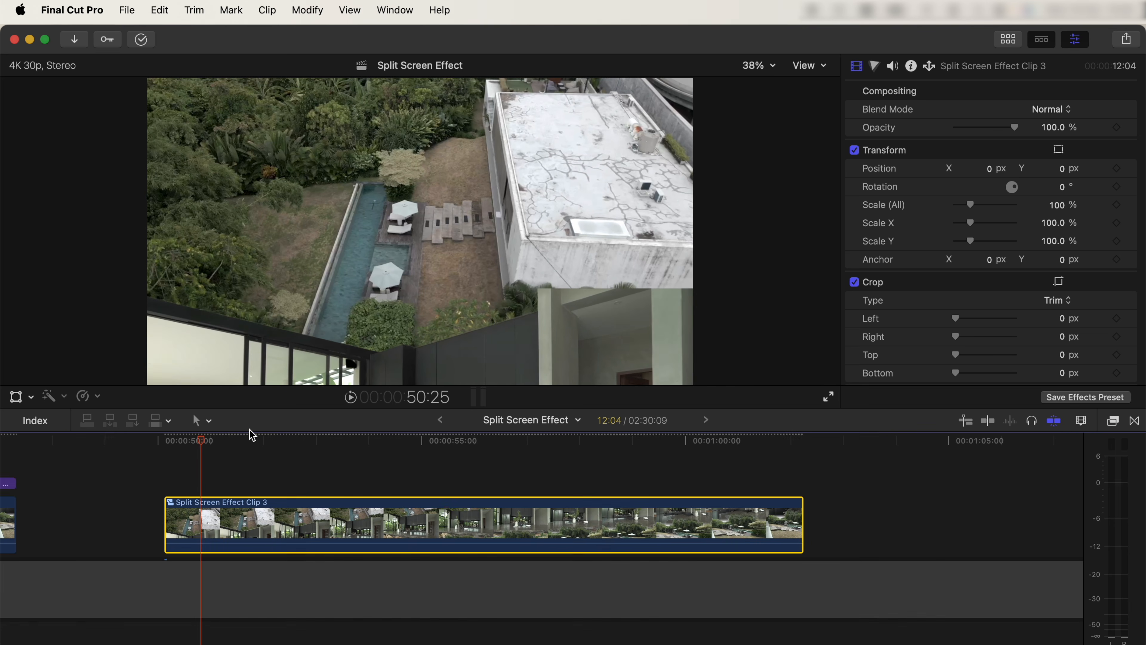
scroll(205, 456, down, 1)
drag(205, 441, 203, 446)
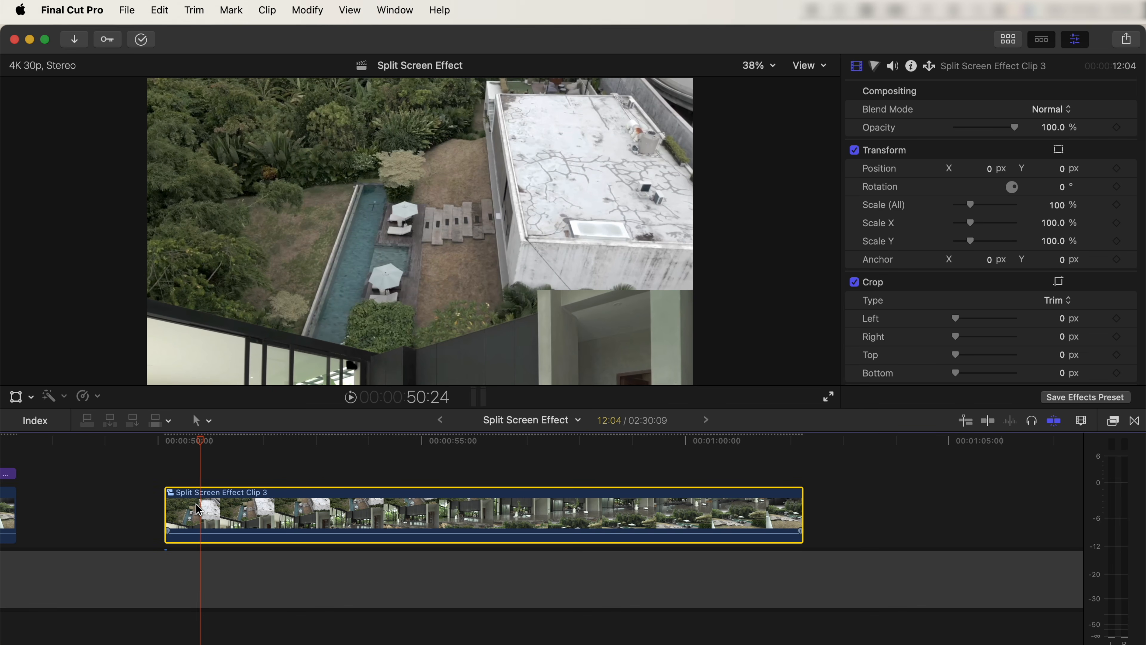
key(ctrl+v)
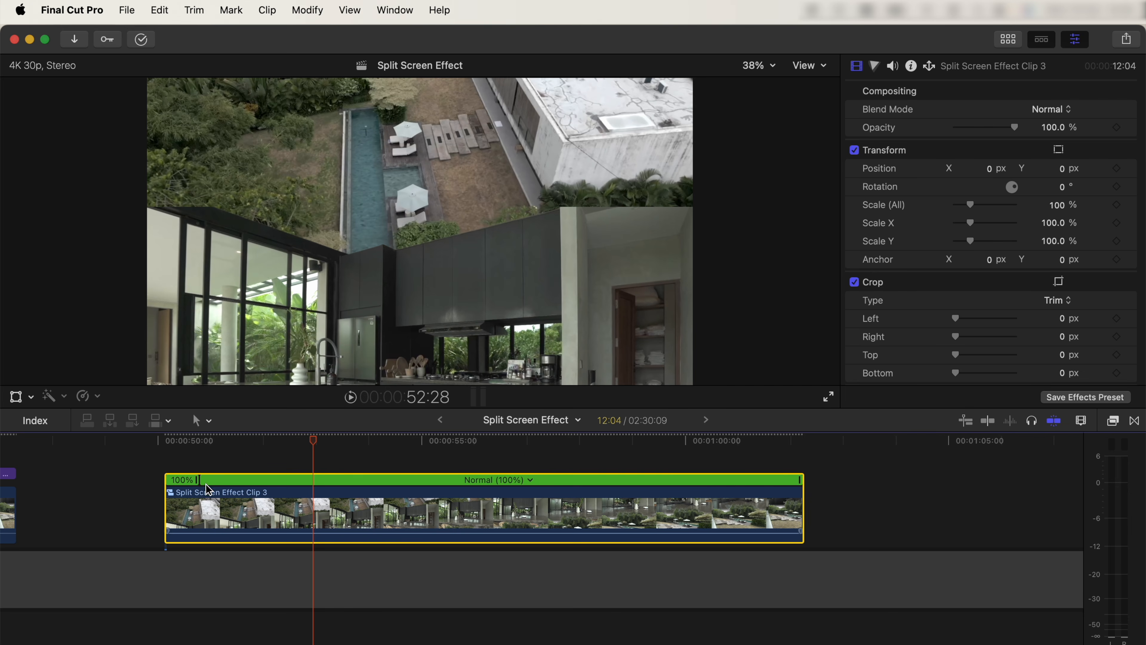
drag(279, 444, 760, 447)
key(shift+b)
key(shift+b)
Step: Set the two long speed segments between the short sections of the compound clip to Fast 8x
click(333, 480)
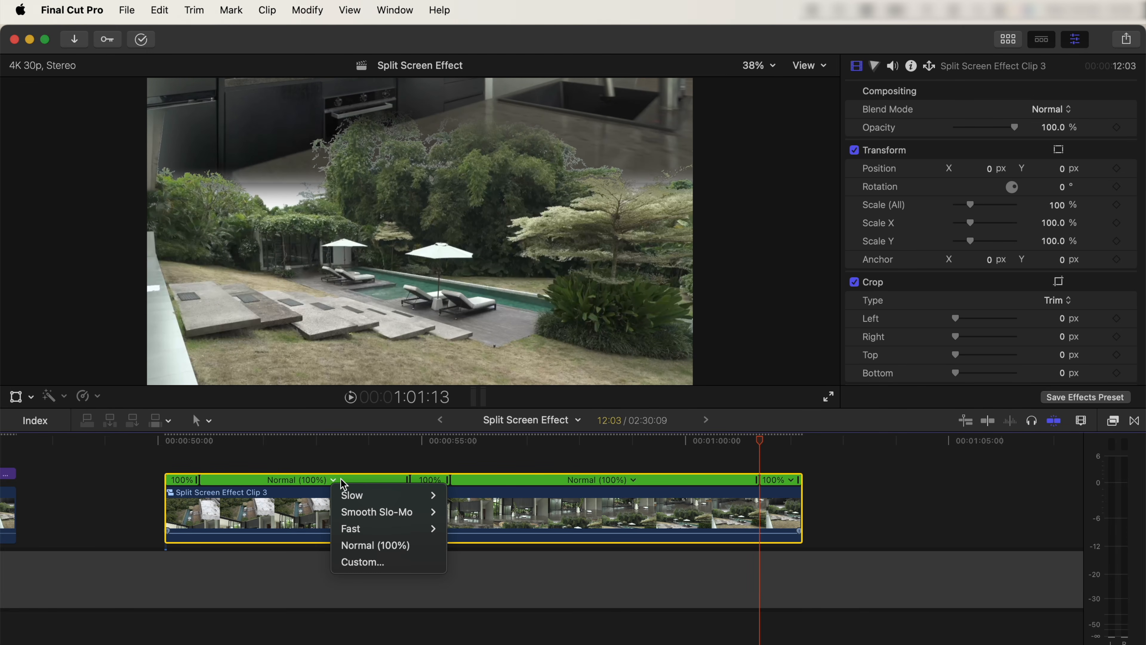
mouse_move(351, 529)
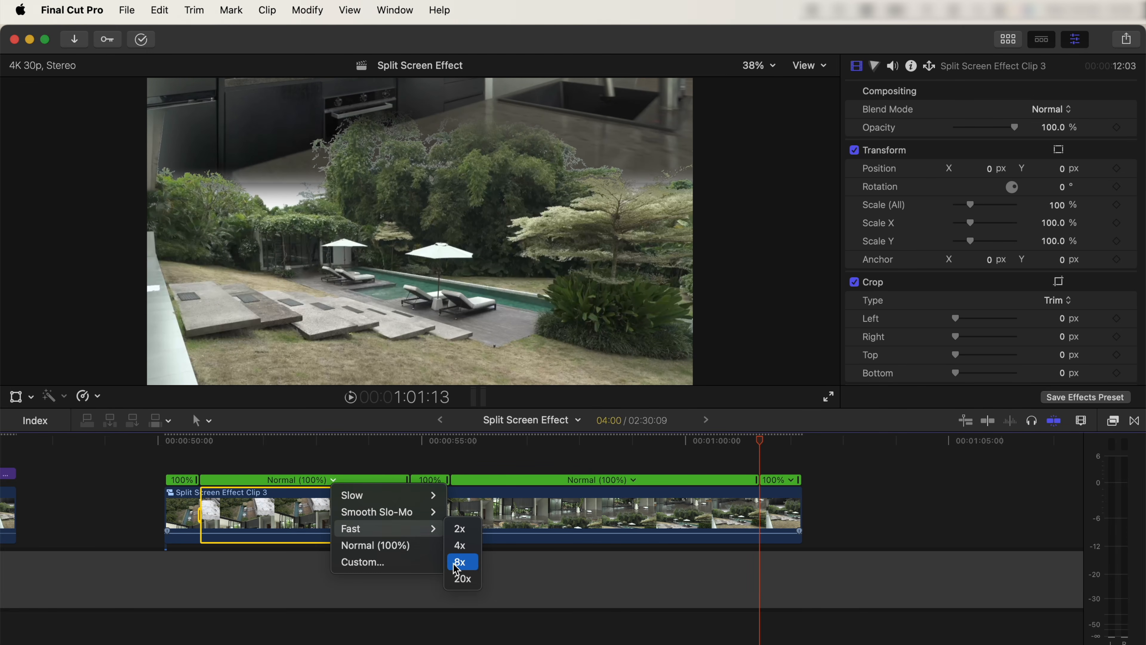
click(463, 562)
click(449, 479)
mouse_move(527, 528)
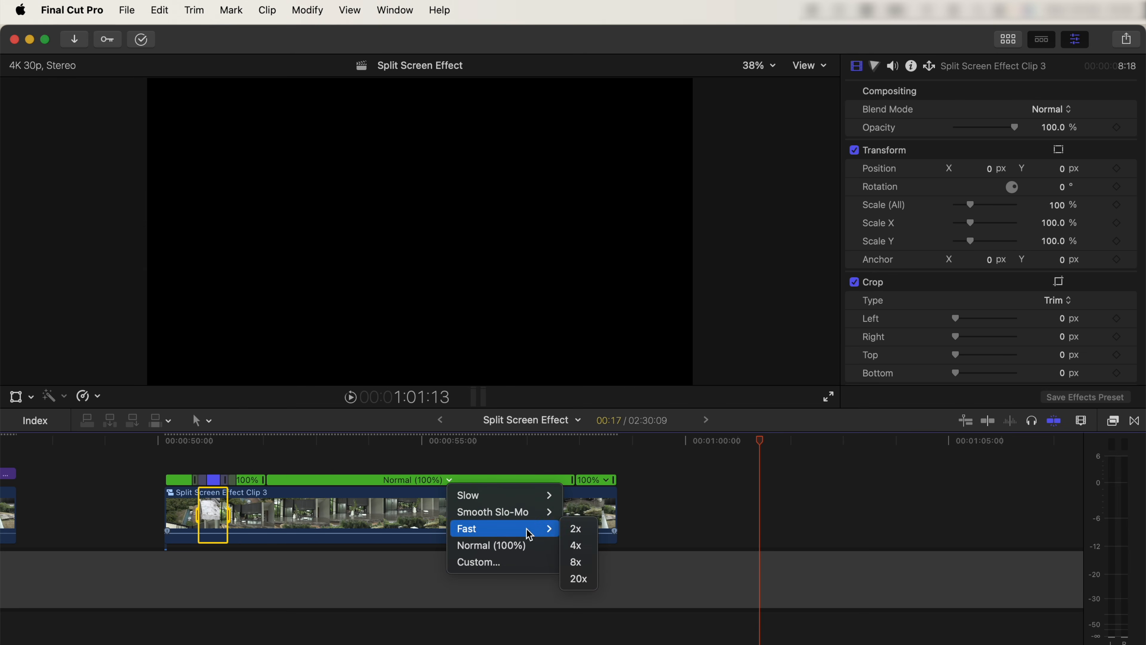
click(578, 562)
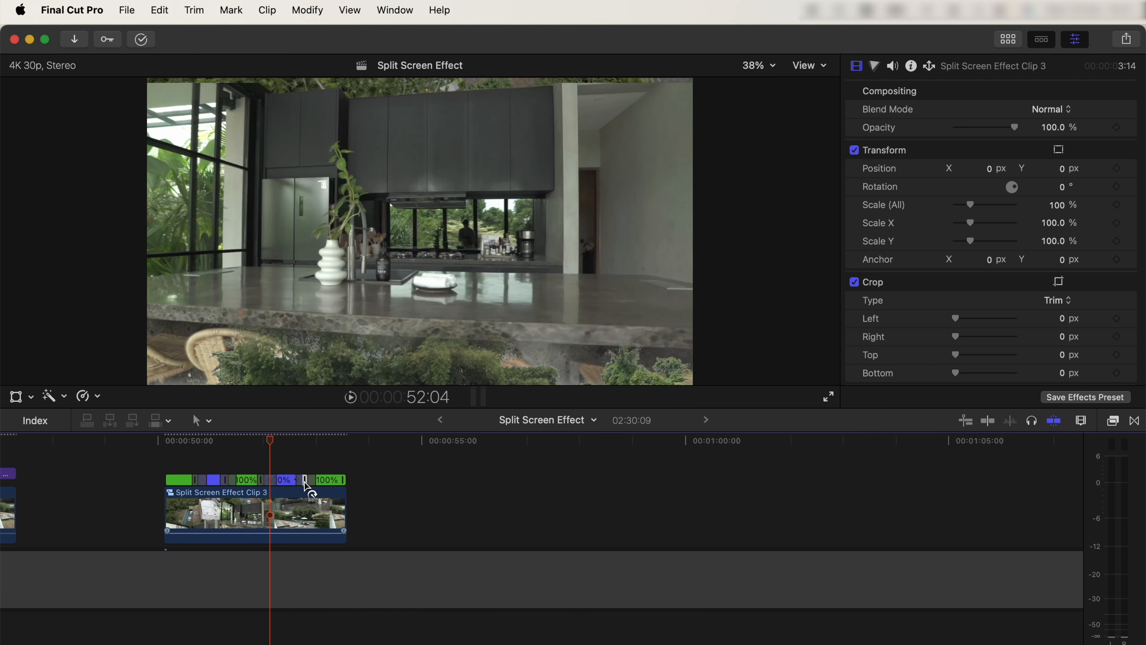
Step: Adjust the compound clip's speed segments, slowing the beginning, middle and end with the last at 75%, and play the result
click(311, 484)
mouse_move(311, 484)
mouse_down()
mouse_move(379, 488)
mouse_move(296, 486)
mouse_up()
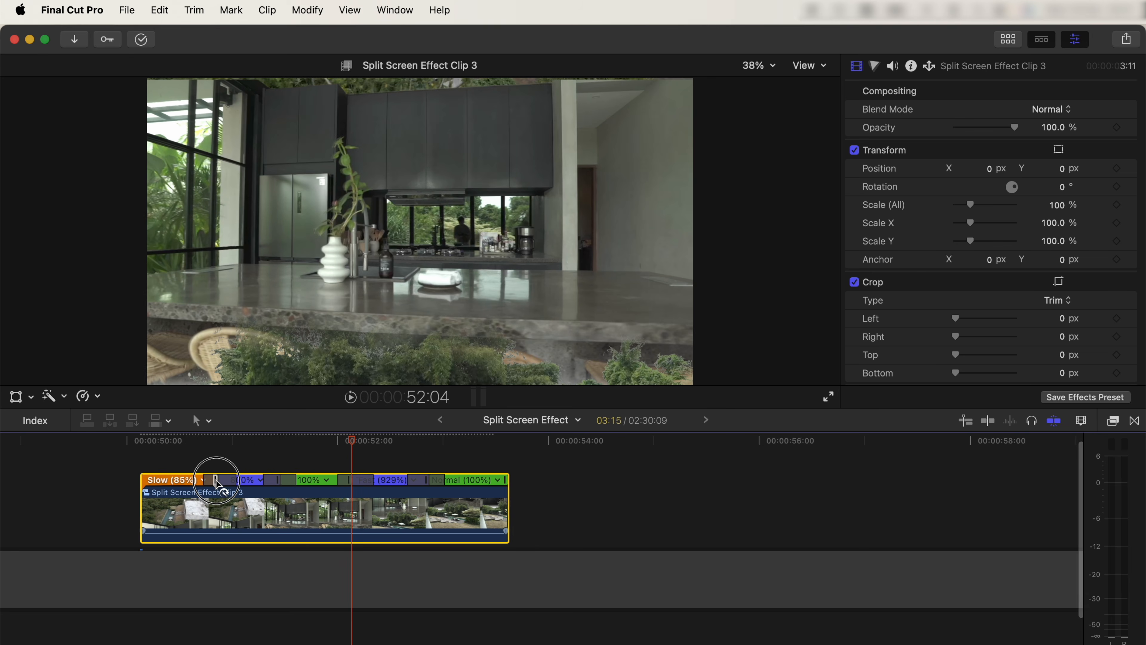
drag(218, 473, 255, 483)
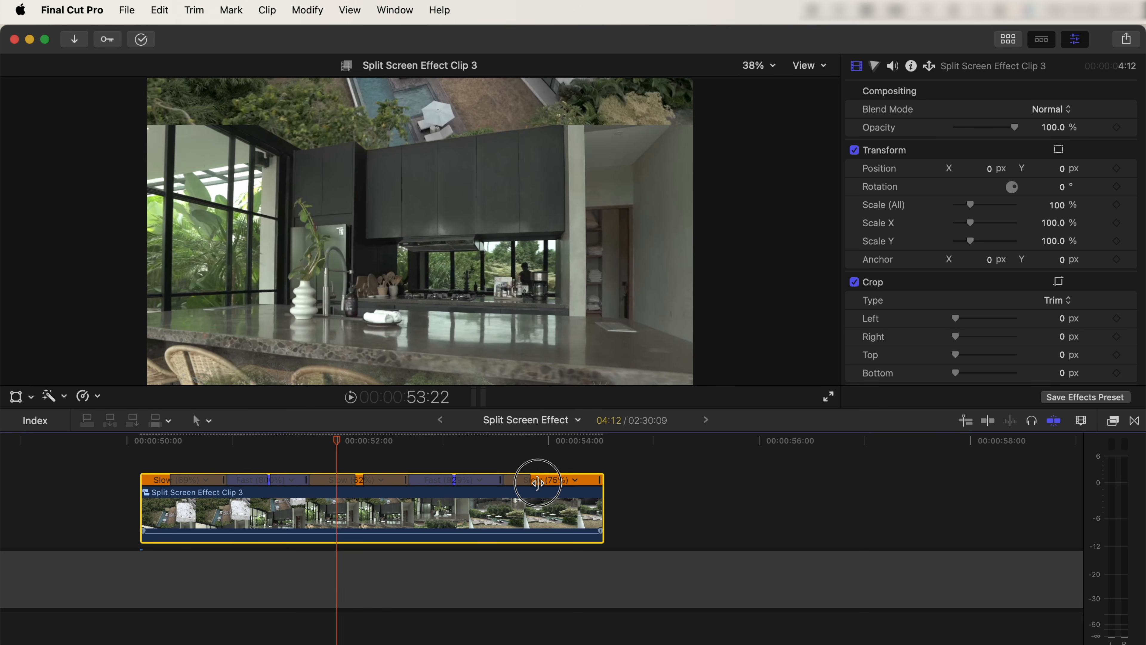
drag(552, 483, 544, 483)
key(slash)
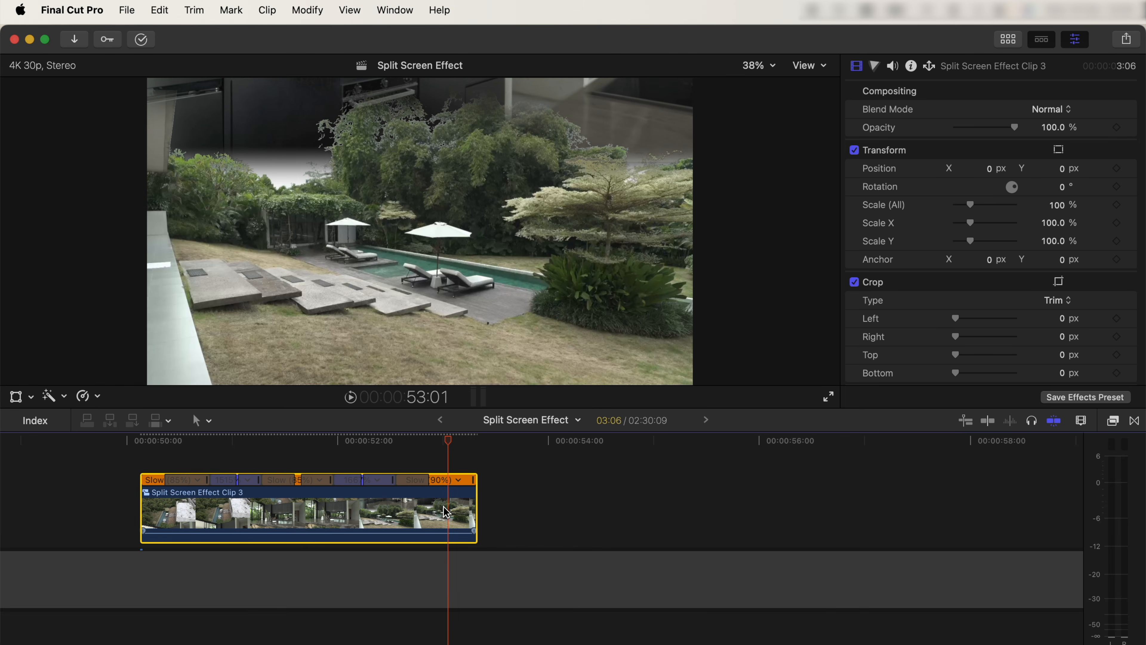
Step: Open the compound clip and scrub through its stacked layers to review the scroll
double_click(446, 512)
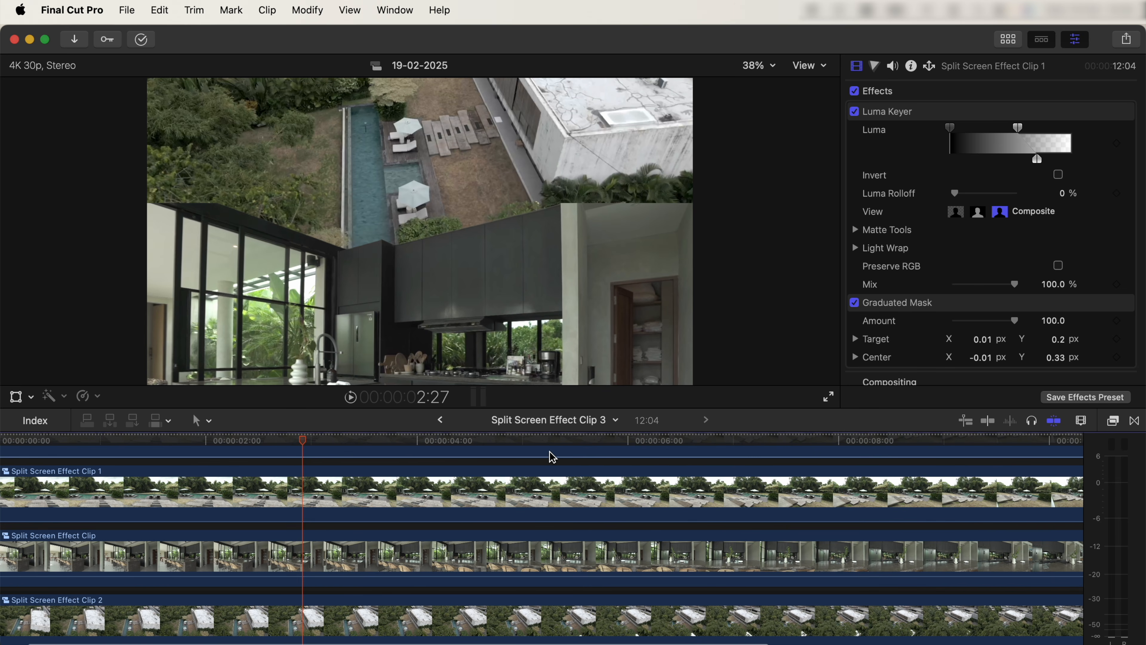
key(super+minus)
key(super+minus)
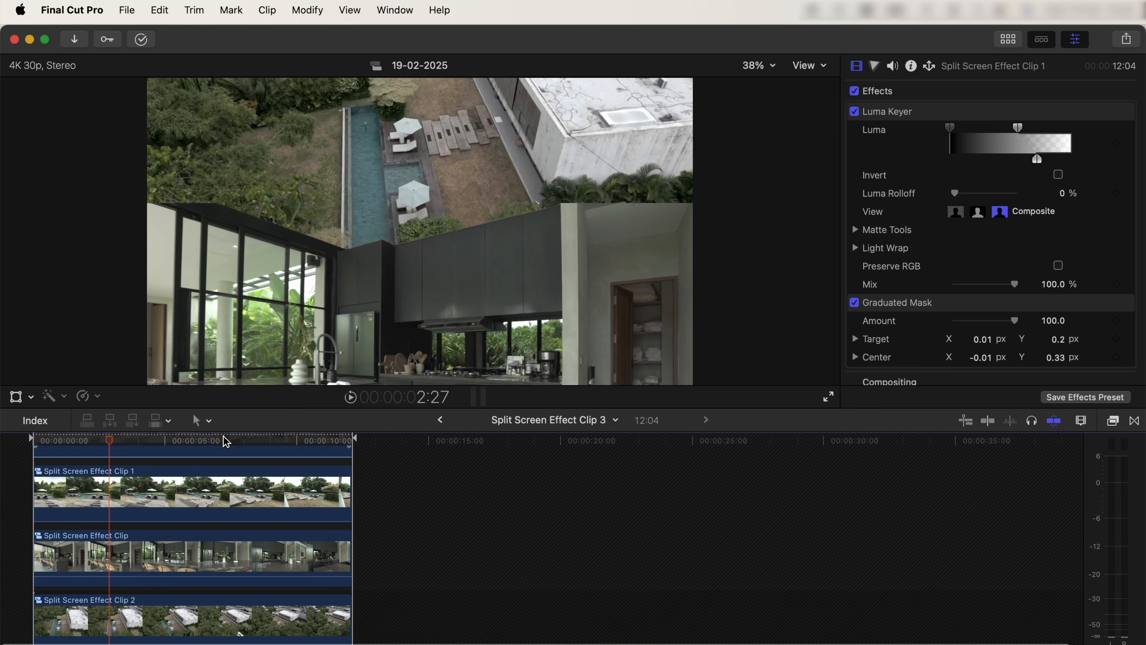
drag(225, 441, 340, 441)
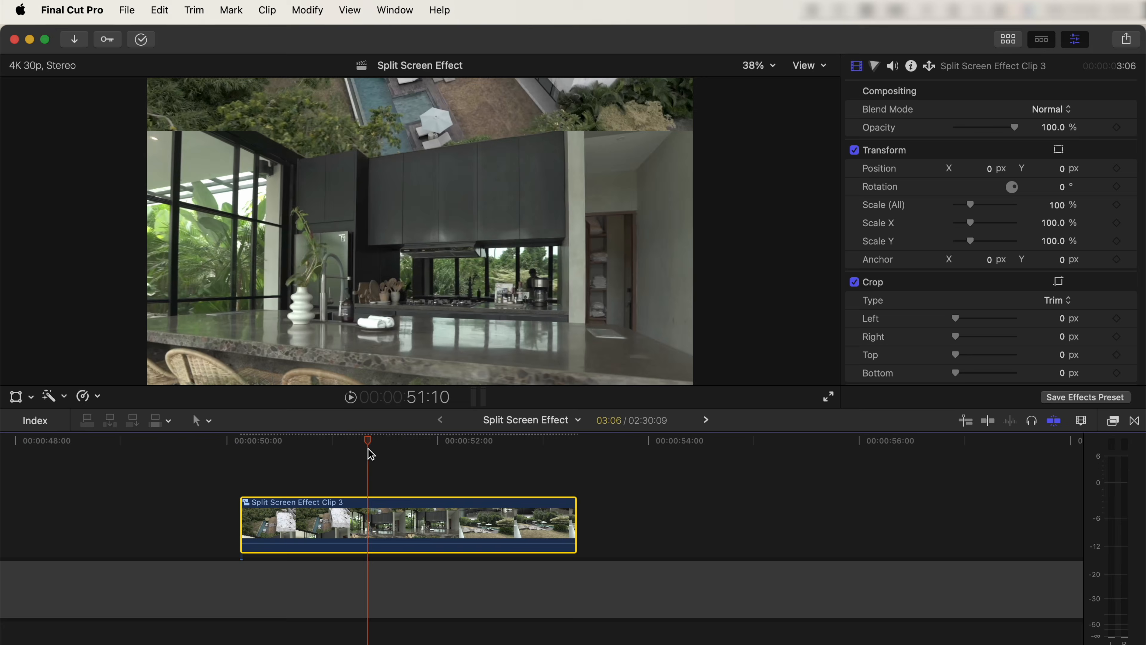